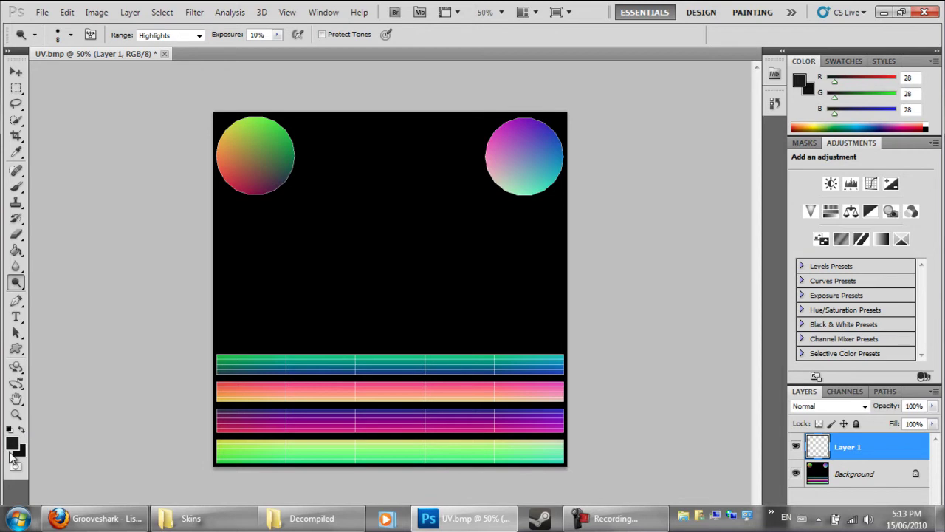
# Step: Set the foreground colour to a bright orange, ff7200
pyautogui.click(12, 443)
pyautogui.moveTo(502, 365); pyautogui.dragTo(540, 399)
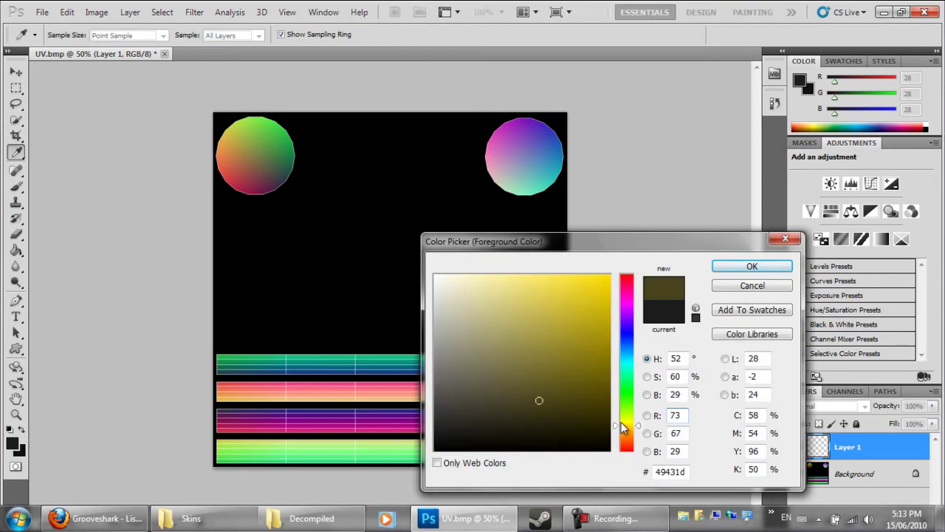
pyautogui.moveTo(636, 429)
pyautogui.mouseDown()
pyautogui.moveTo(644, 473)
pyautogui.moveTo(628, 437)
pyautogui.mouseUp()
pyautogui.click(633, 443)
pyautogui.moveTo(605, 295)
pyautogui.mouseDown()
pyautogui.moveTo(627, 293)
pyautogui.moveTo(591, 314)
pyautogui.moveTo(713, 221)
pyautogui.mouseUp()
pyautogui.click(750, 268)
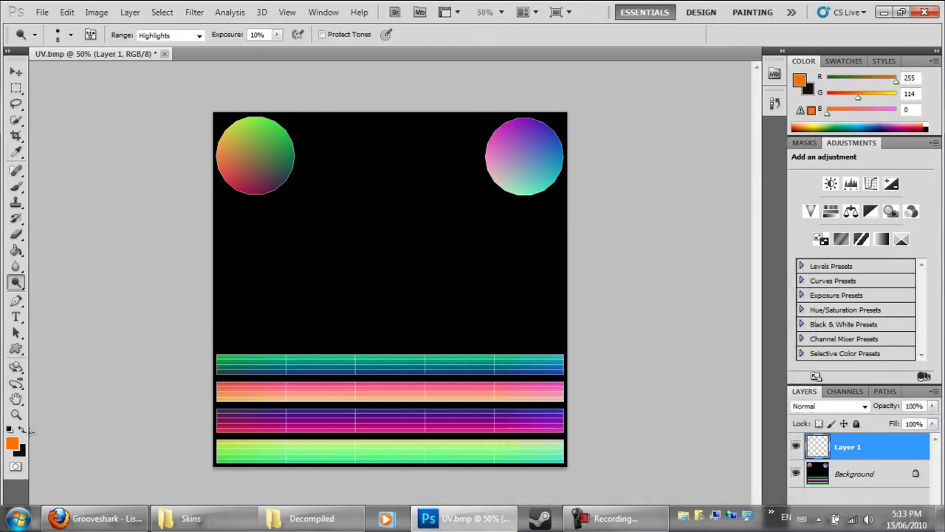
# Step: Swap the swatches and set the new foreground colour to orange ff9600
pyautogui.click(23, 430)
pyautogui.click(12, 443)
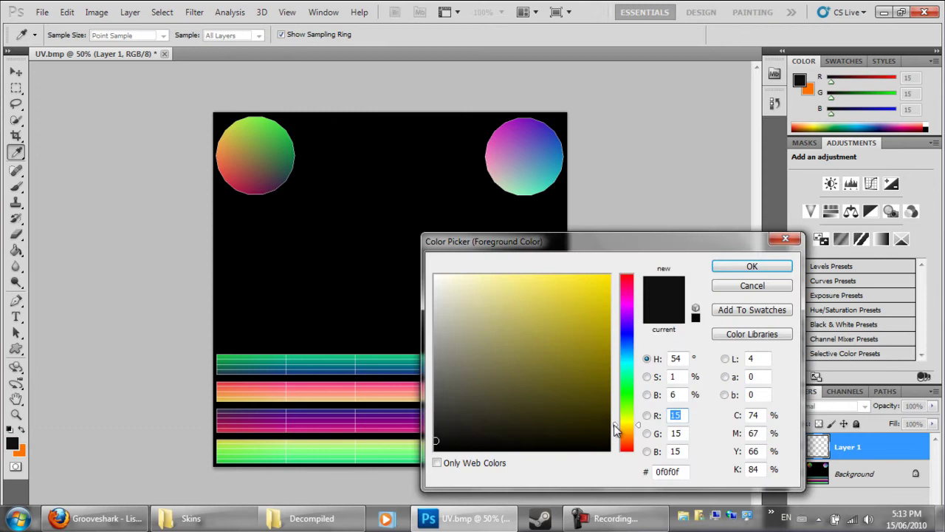
pyautogui.moveTo(626, 426); pyautogui.dragTo(628, 434)
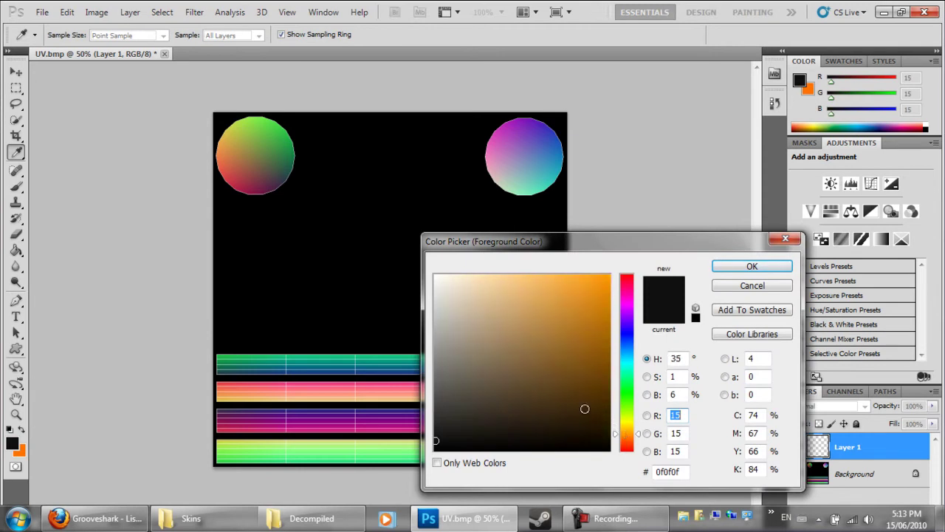
pyautogui.moveTo(584, 408); pyautogui.dragTo(618, 258)
pyautogui.click(752, 266)
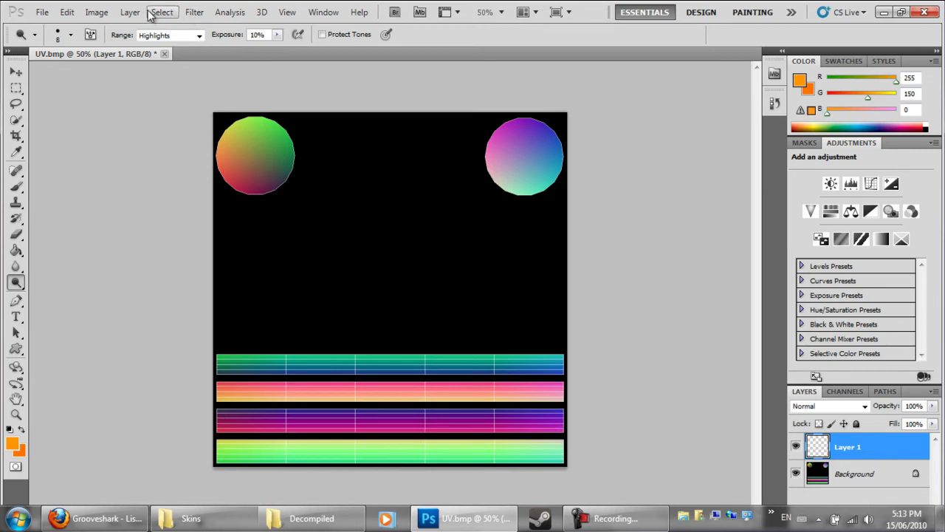
# Step: Apply Filter > Render > Clouds to fill Layer 1 with the two oranges
pyautogui.click(195, 12)
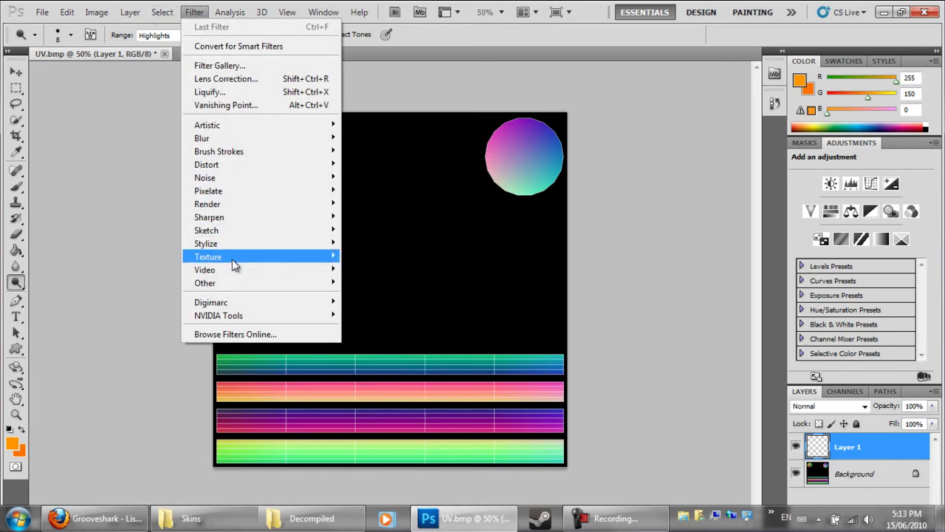
pyautogui.moveTo(312, 204)
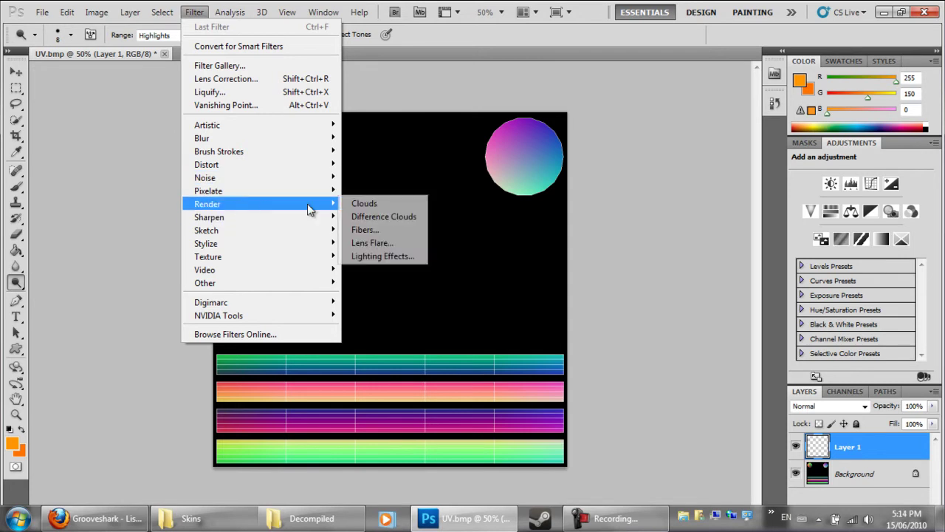
pyautogui.click(373, 204)
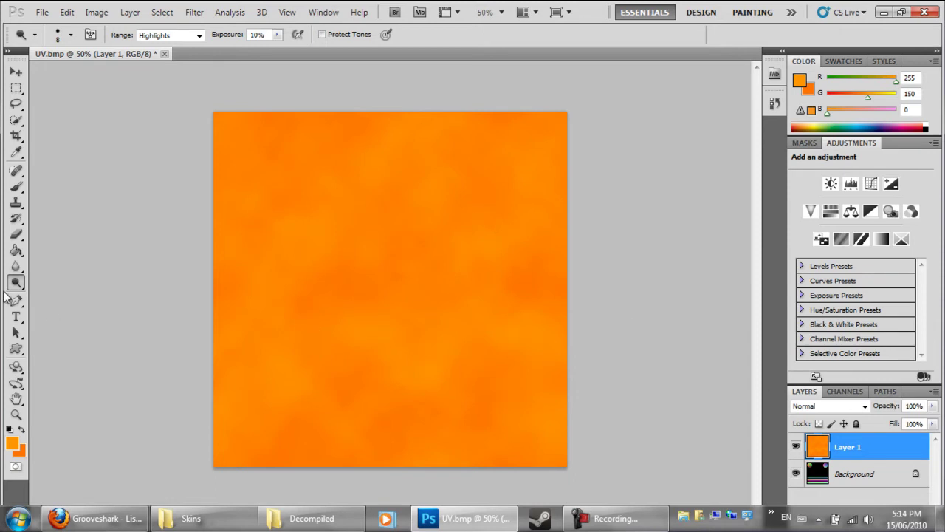
# Step: Try erasing streaks across the orange layer, then undo the eraser strokes
pyautogui.click(16, 234)
pyautogui.moveTo(205, 277)
pyautogui.mouseDown()
pyautogui.moveTo(333, 280)
pyautogui.moveTo(296, 313)
pyautogui.moveTo(57, 298)
pyautogui.moveTo(453, 277)
pyautogui.moveTo(310, 255)
pyautogui.moveTo(222, 259)
pyautogui.moveTo(547, 260)
pyautogui.moveTo(405, 157)
pyautogui.mouseUp()
pyautogui.moveTo(415, 293)
pyautogui.mouseDown()
pyautogui.moveTo(385, 76)
pyautogui.moveTo(393, 100)
pyautogui.moveTo(403, 79)
pyautogui.moveTo(400, 183)
pyautogui.moveTo(352, 355)
pyautogui.moveTo(369, 305)
pyautogui.mouseUp()
pyautogui.hotkey('ctrl', 'z')
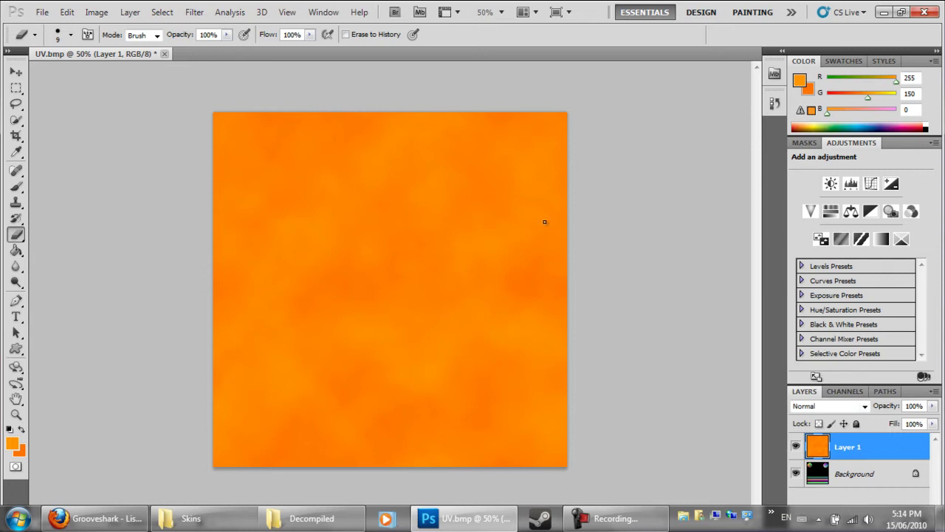
# Step: Paint light streaks and darker patches over the clouds with the Dodge and Burn tools
pyautogui.click(17, 282)
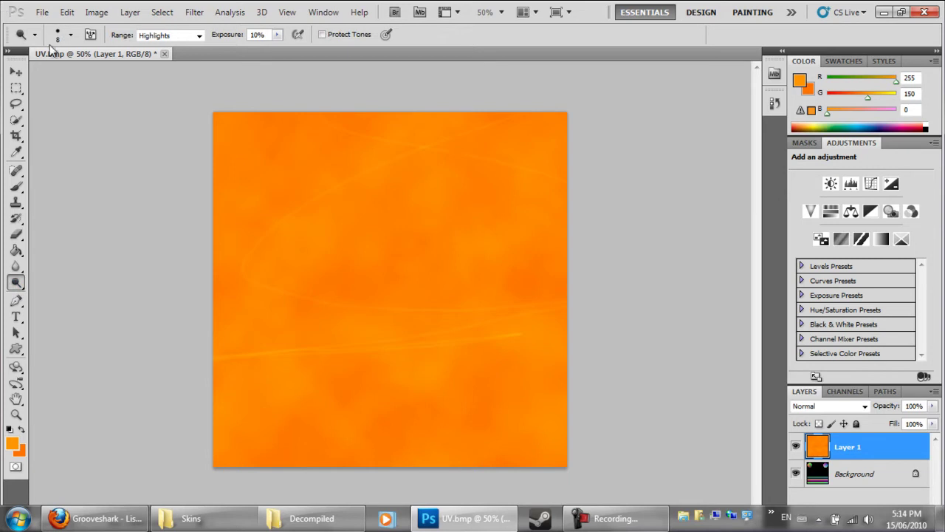
pyautogui.click(70, 35)
pyautogui.click(68, 35)
pyautogui.click(17, 282)
pyautogui.click(72, 281)
pyautogui.click(16, 282)
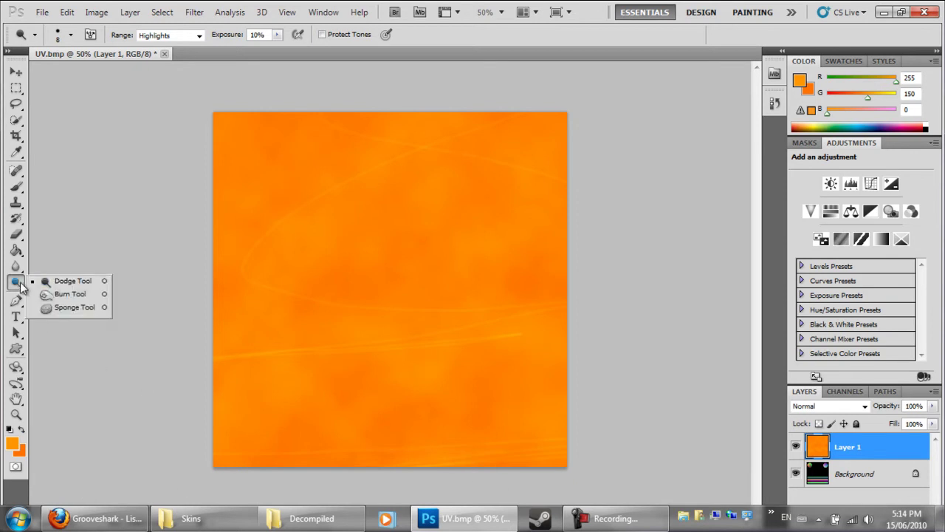
pyautogui.click(59, 295)
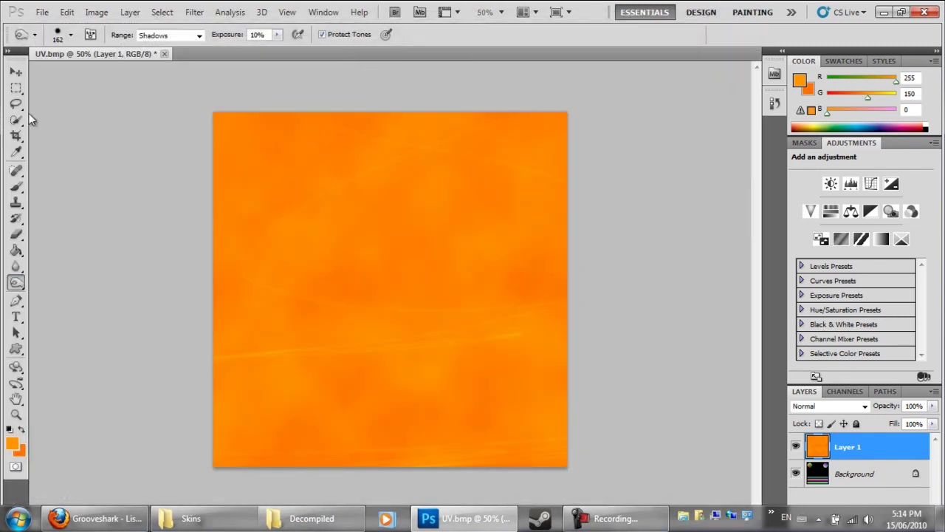
pyautogui.click(13, 286)
pyautogui.click(59, 277)
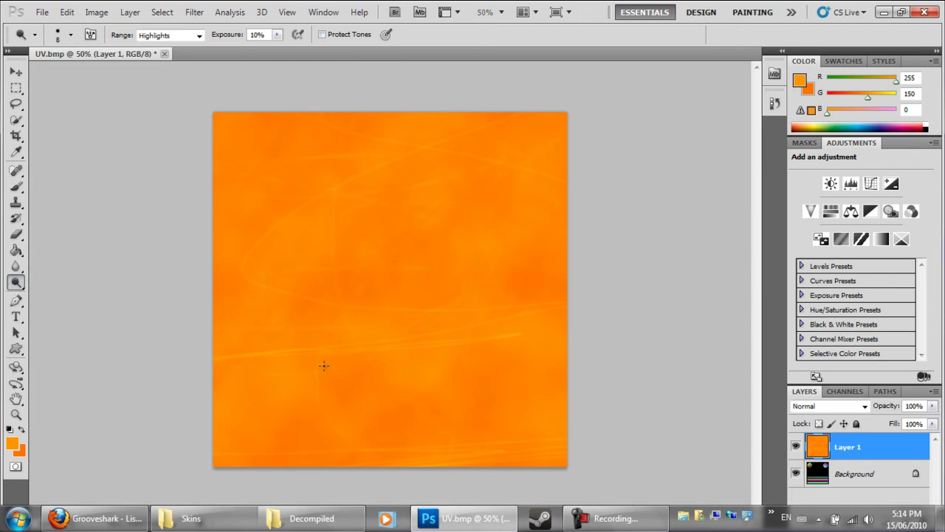
# Step: Save a copy as pip.bmp in BMP format with 24-bit options
pyautogui.click(42, 12)
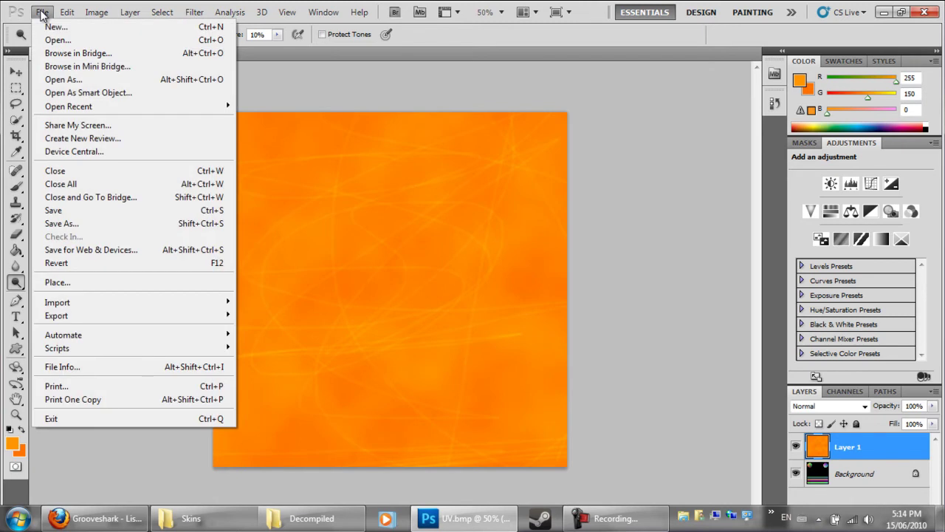
pyautogui.click(42, 13)
pyautogui.click(43, 12)
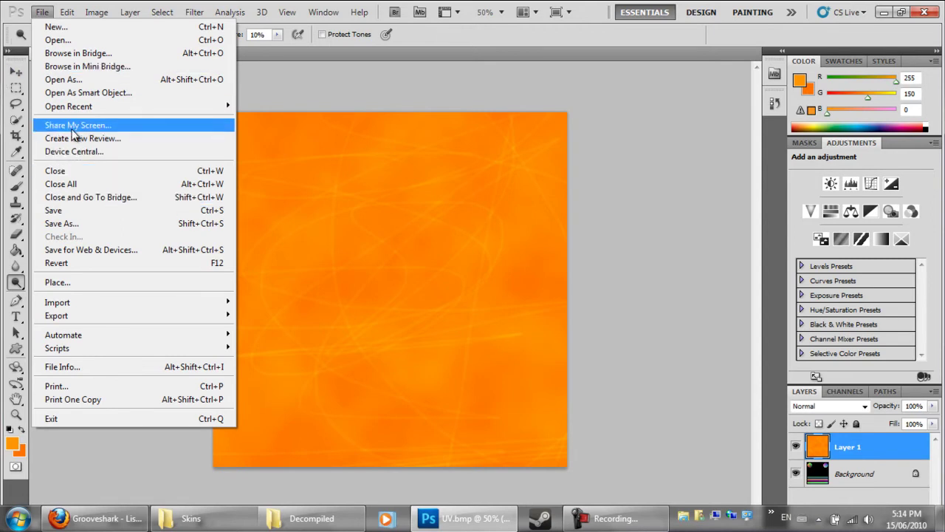
pyautogui.click(107, 225)
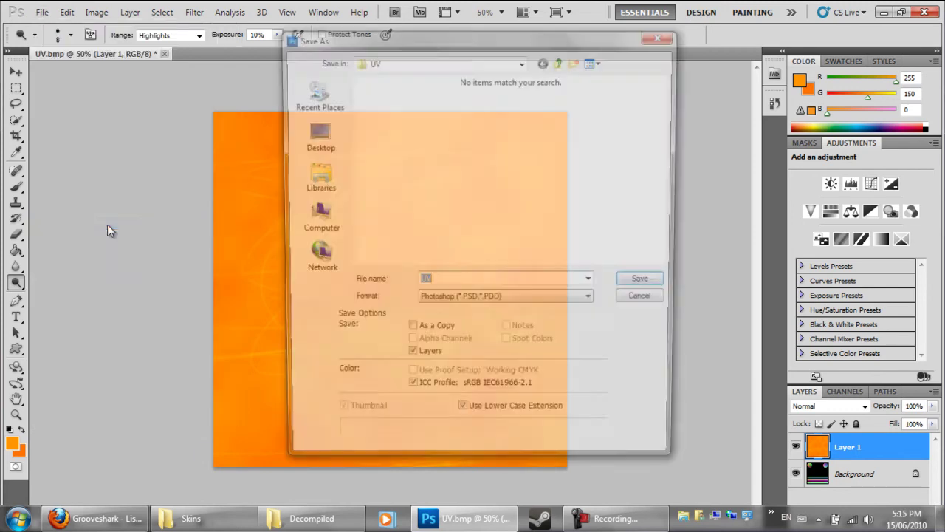
pyautogui.click(532, 300)
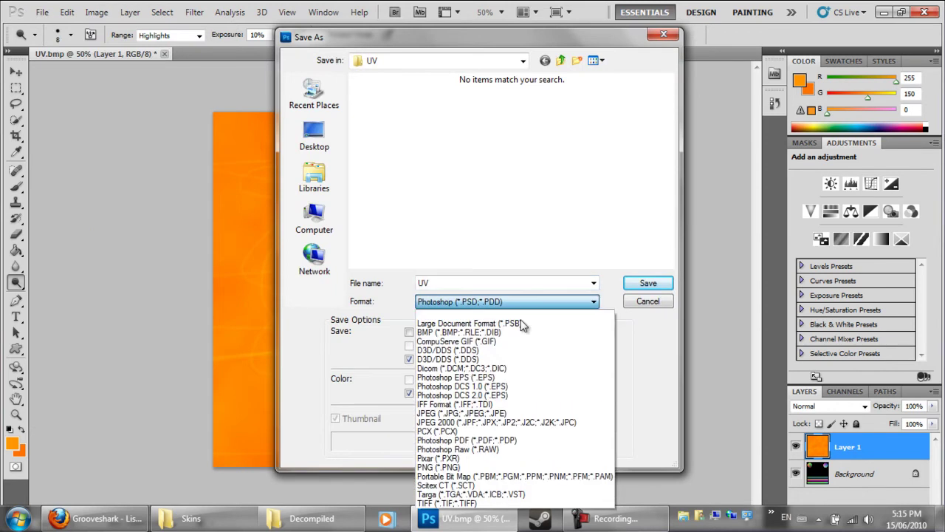
pyautogui.click(484, 332)
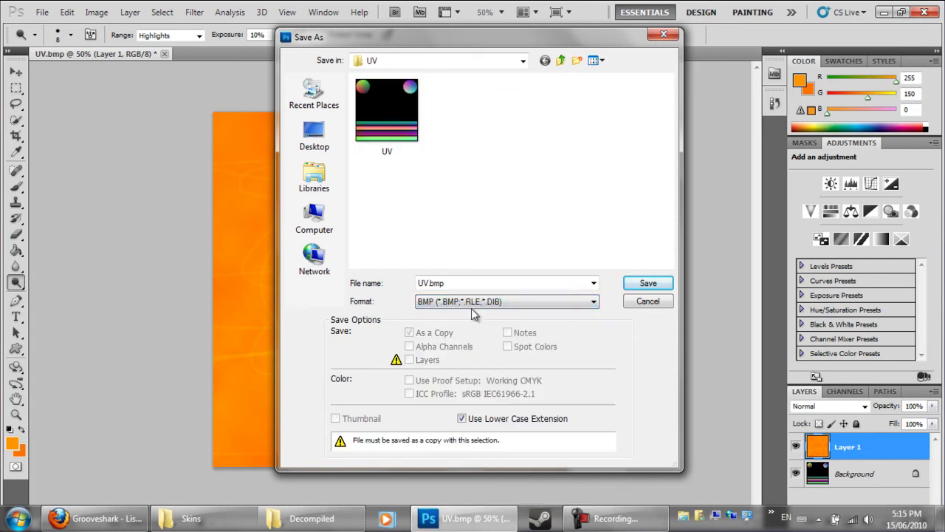
pyautogui.doubleClick(427, 284)
pyautogui.moveTo(429, 283); pyautogui.dragTo(413, 284)
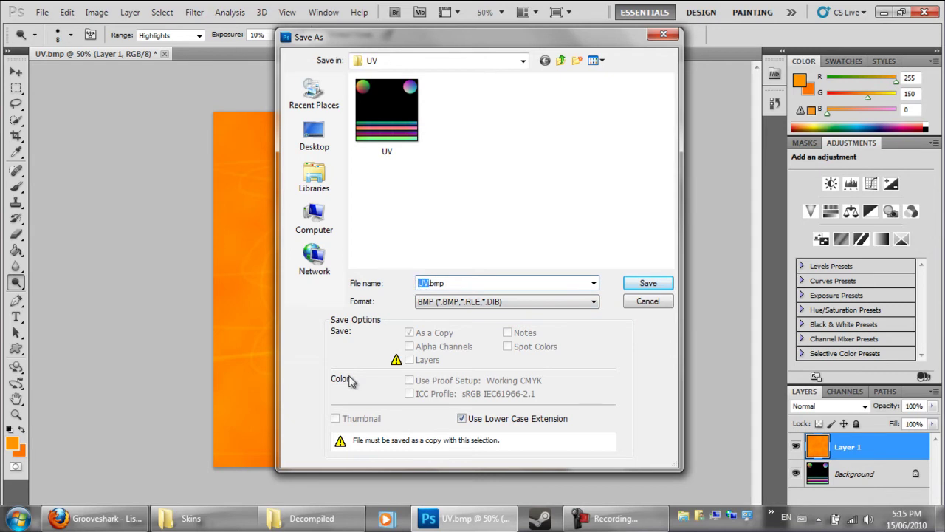
pyautogui.press('BackSpace')
pyautogui.press('BackSpace')
pyautogui.write('pipe')
pyautogui.press('Return')
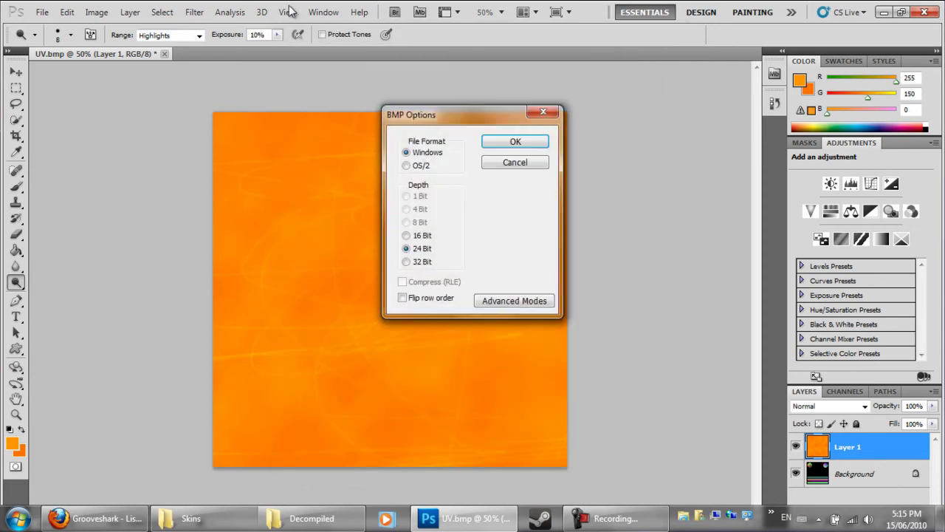
pyautogui.click(515, 144)
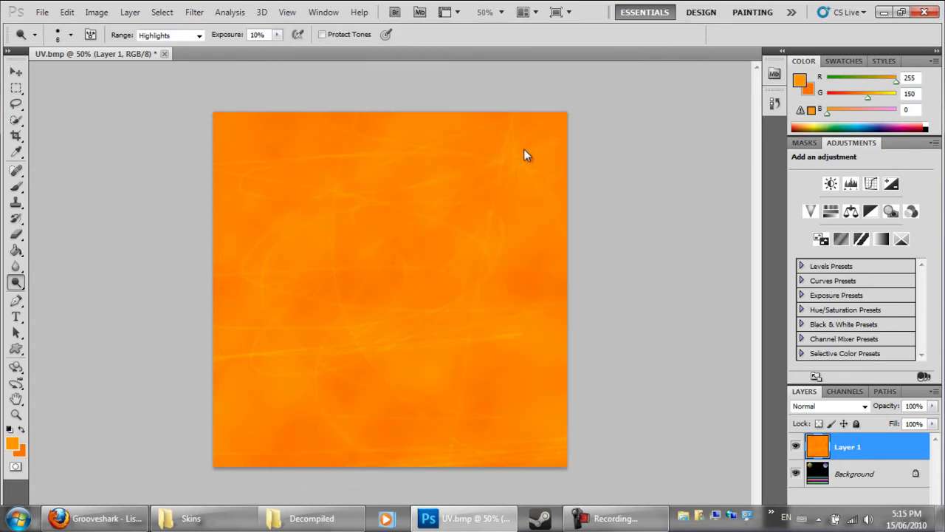
# Step: Flatten Layer 1 into a single Background layer via the layer context menu
pyautogui.click(43, 13)
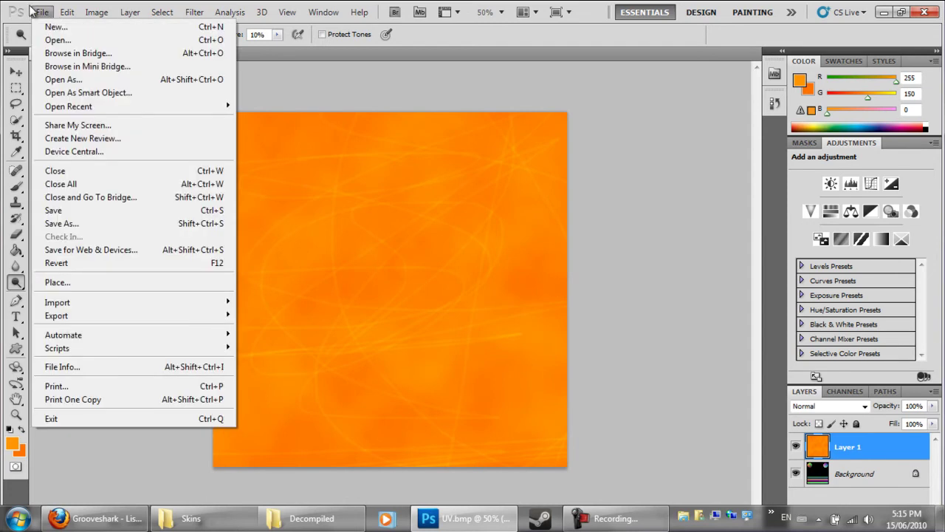
pyautogui.click(37, 12)
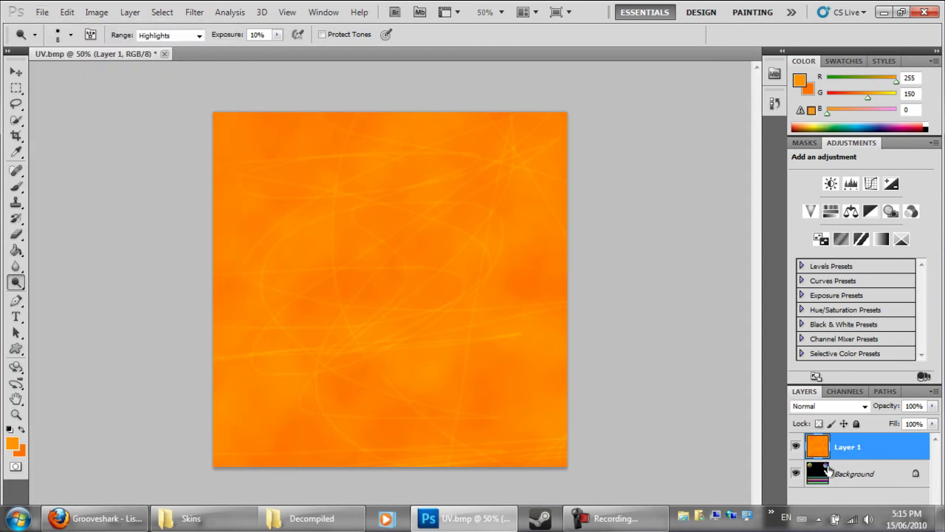
pyautogui.rightClick(855, 444)
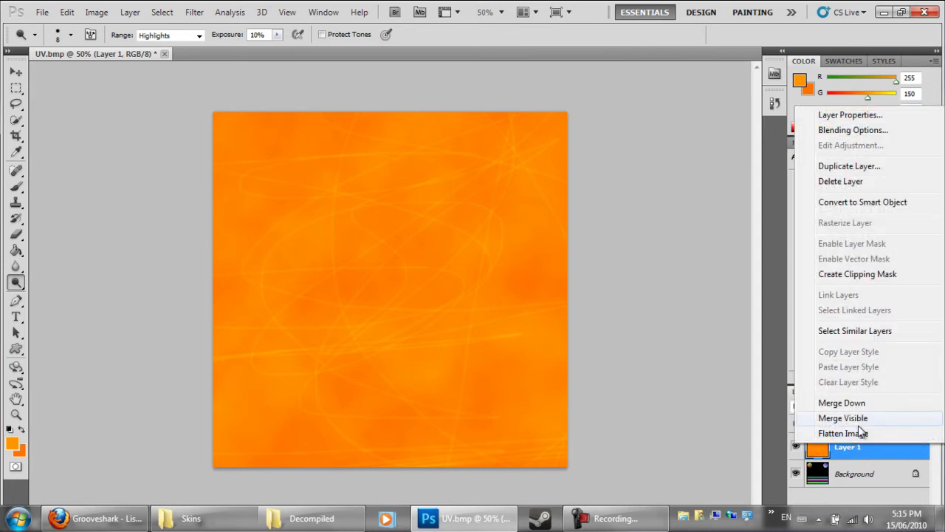
pyautogui.click(857, 419)
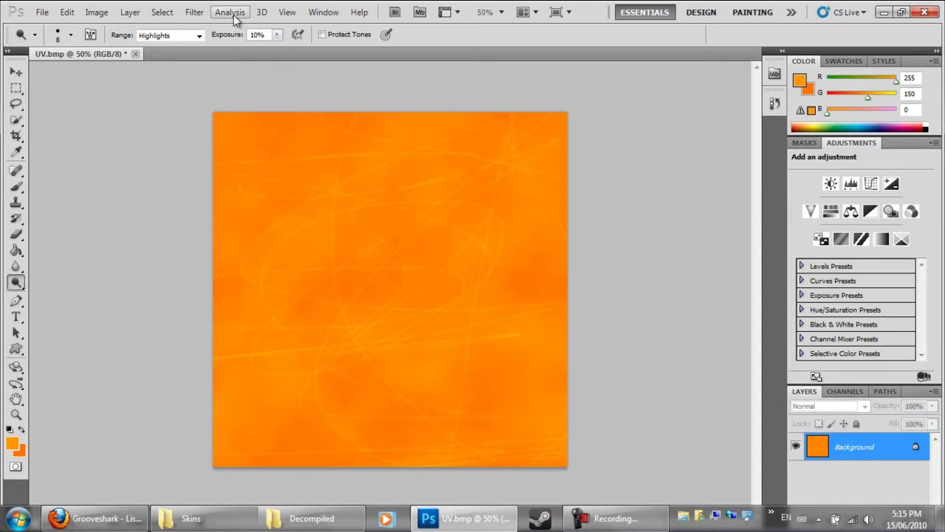
# Step: Apply the NVIDIA NormalMapFilter with Scale 7 and Max (R,G,B)
pyautogui.click(195, 12)
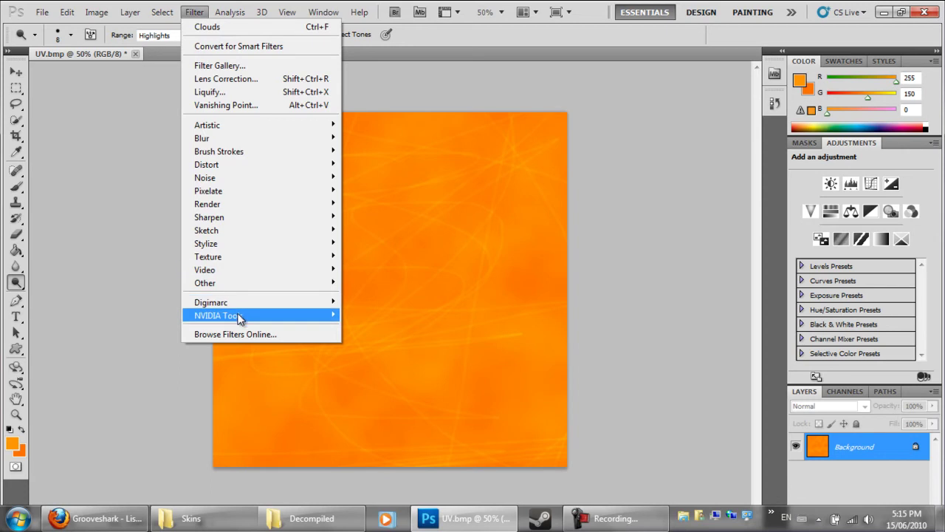
pyautogui.moveTo(246, 320)
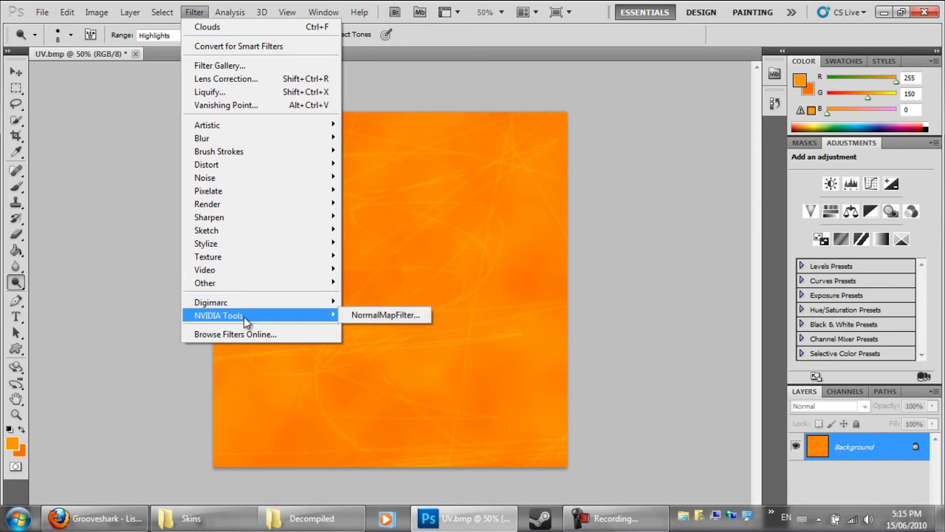
pyautogui.click(365, 315)
pyautogui.click(382, 320)
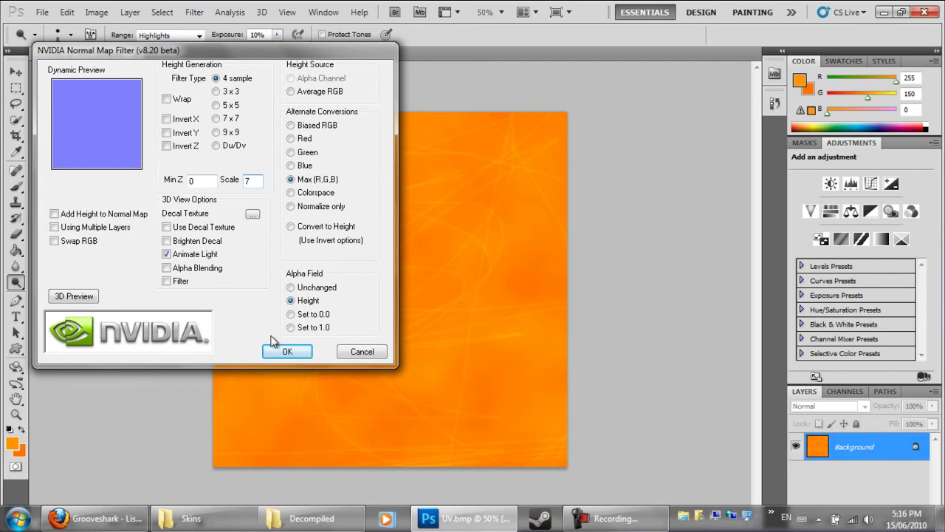
pyautogui.click(288, 351)
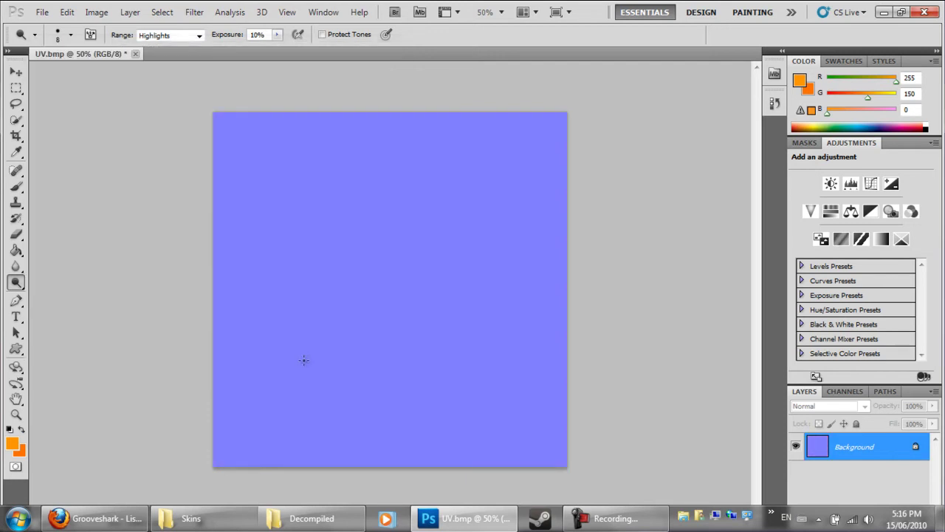
# Step: Save the normal map as pipe_bump.bmp with default BMP options and quit Photoshop
pyautogui.click(42, 13)
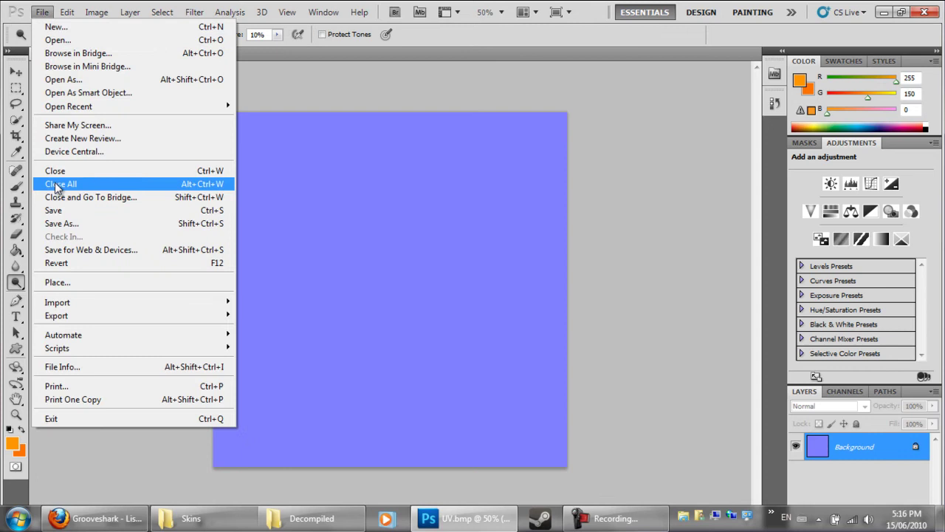
pyautogui.click(197, 226)
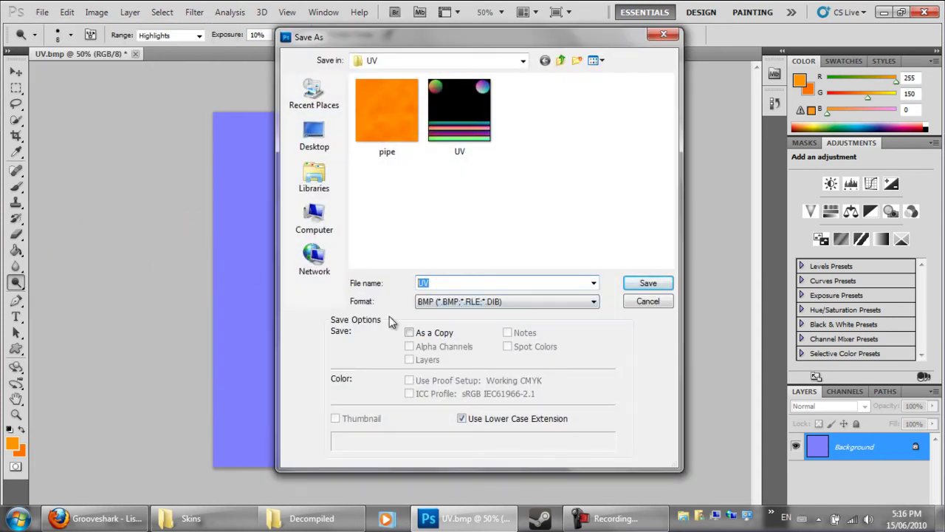
pyautogui.write('pipe_bump')
pyautogui.press('Return')
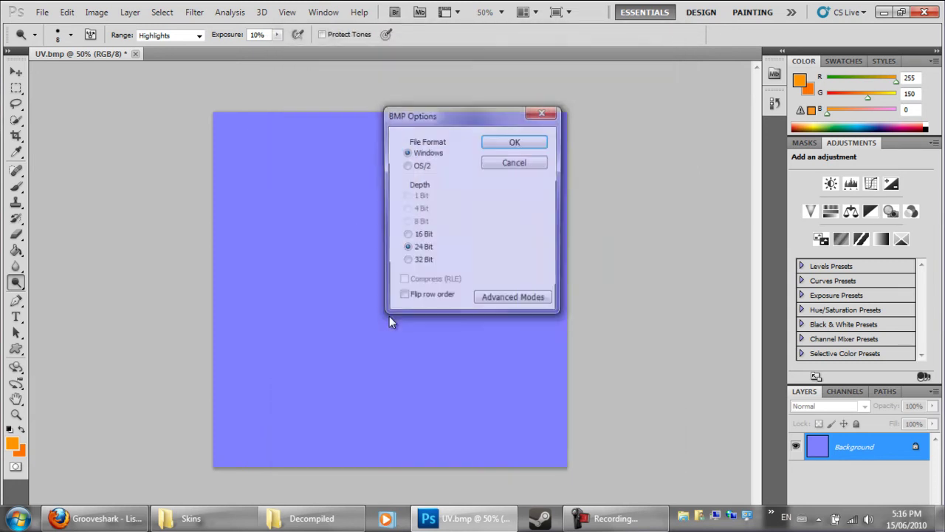
pyautogui.click(493, 144)
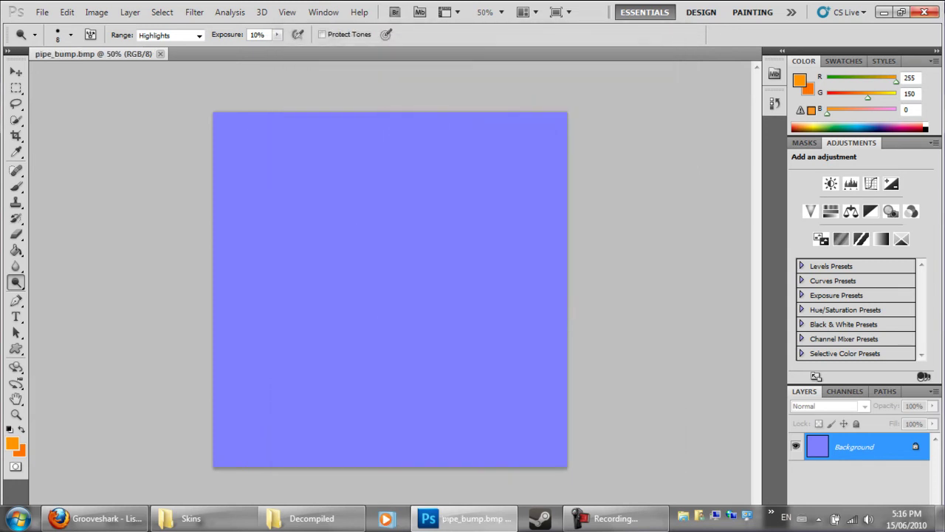
pyautogui.click(925, 12)
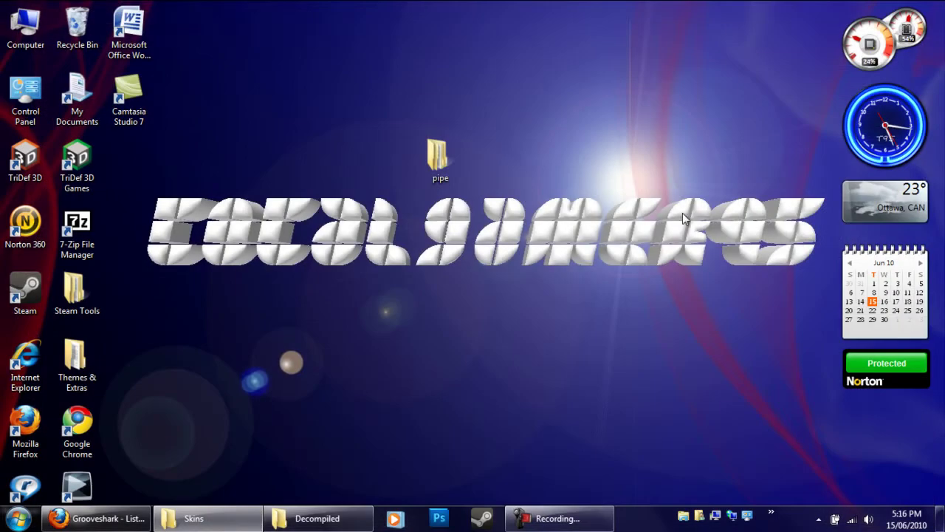
# Step: Launch VTFEdit from the Skins folder and import the pipe image with default VTF options
pyautogui.click(221, 520)
pyautogui.doubleClick(343, 236)
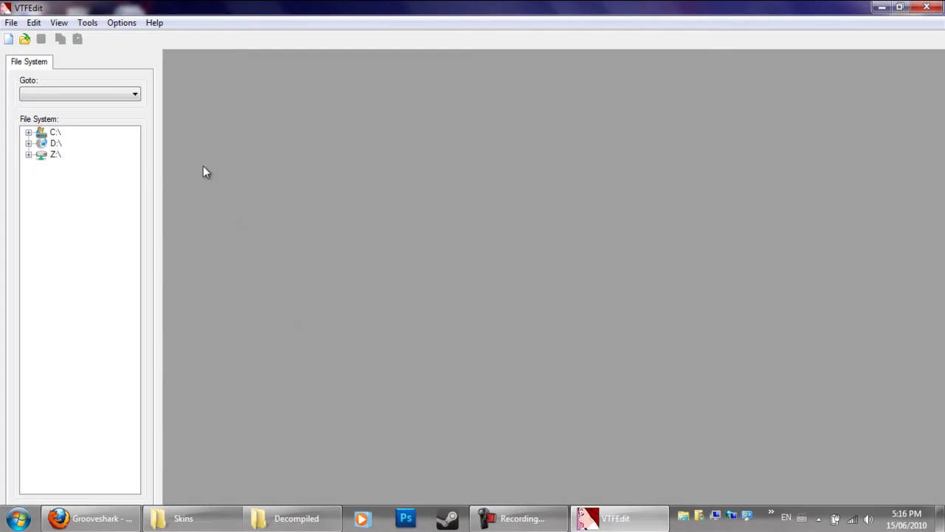
pyautogui.click(11, 22)
pyautogui.click(41, 111)
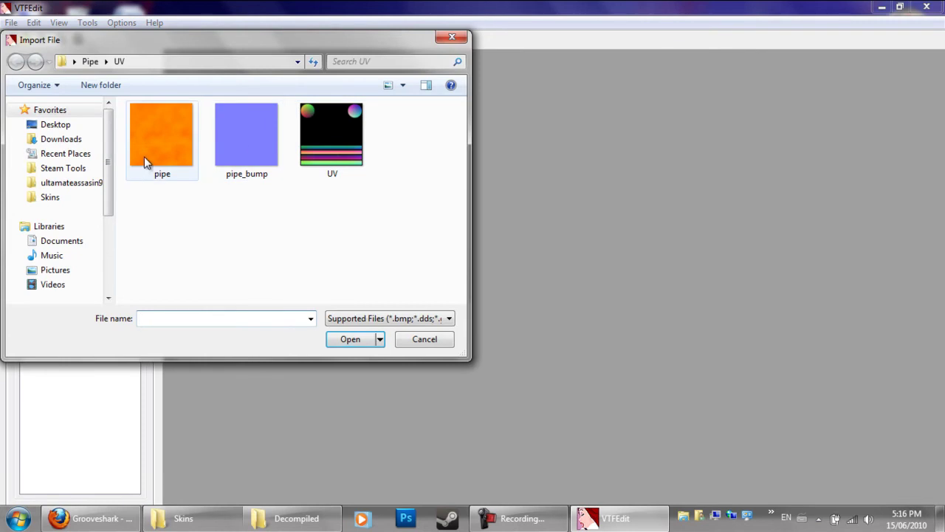
pyautogui.doubleClick(155, 146)
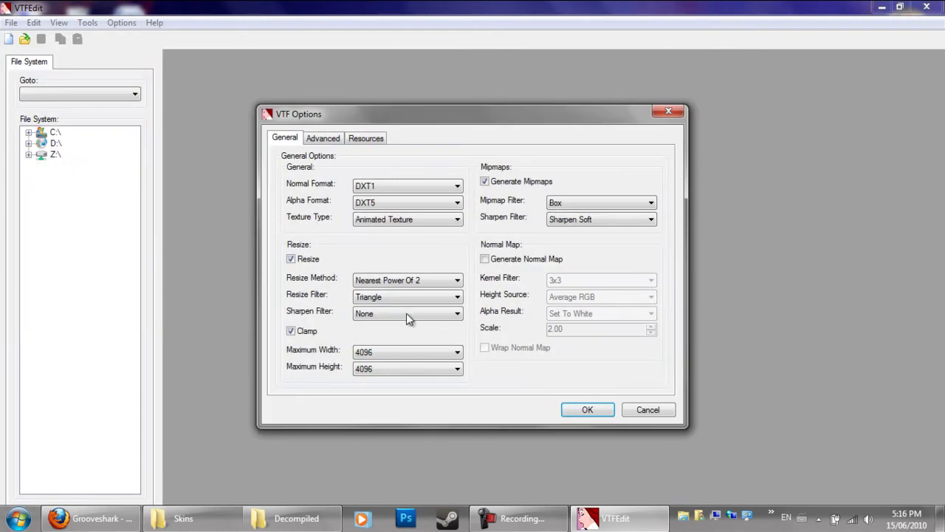
pyautogui.click(584, 412)
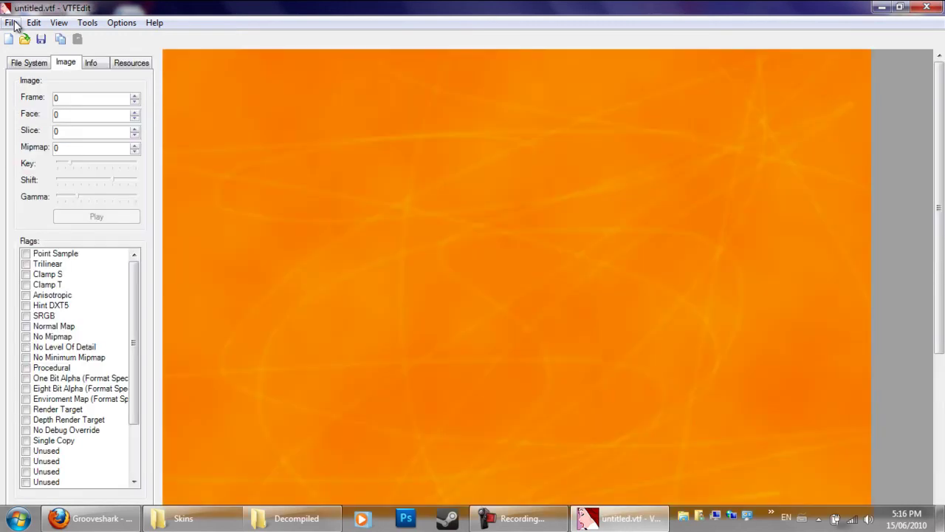
# Step: Save the orange texture as pipe.vtf
pyautogui.click(15, 23)
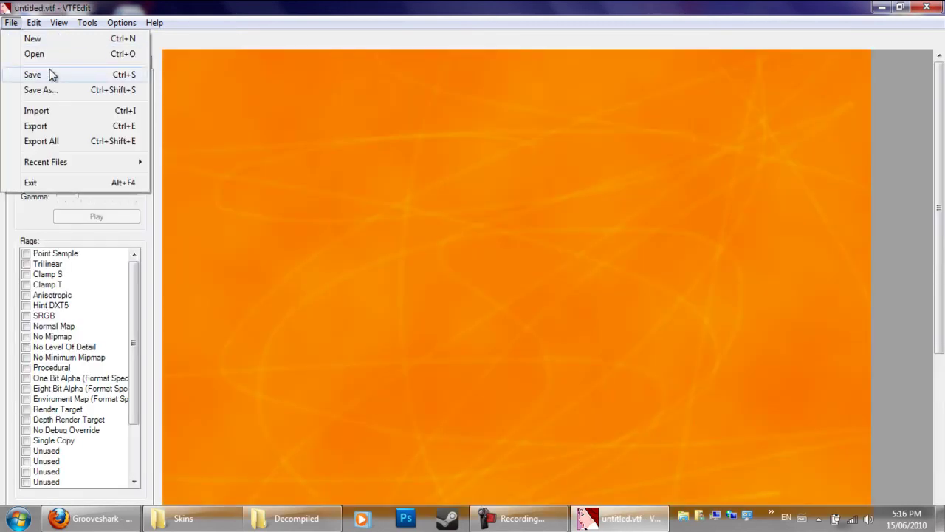
pyautogui.click(40, 90)
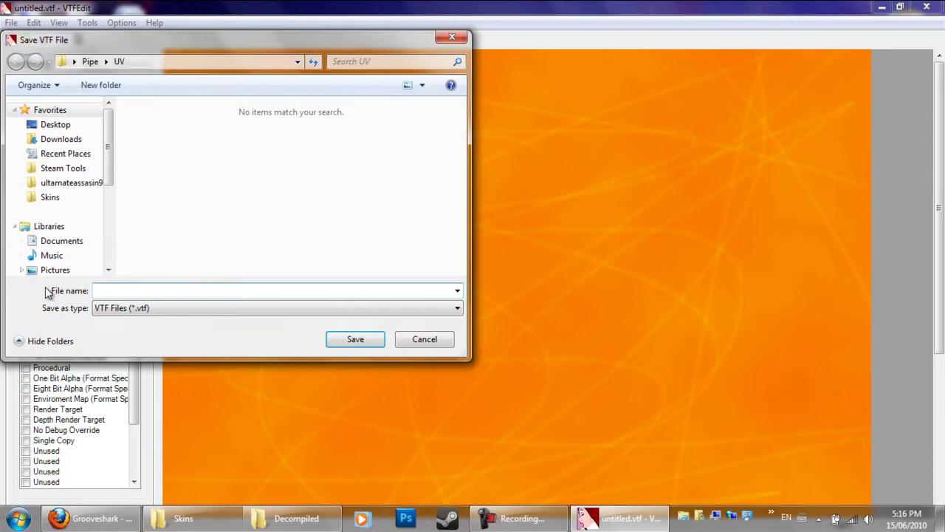
pyautogui.write('pipe')
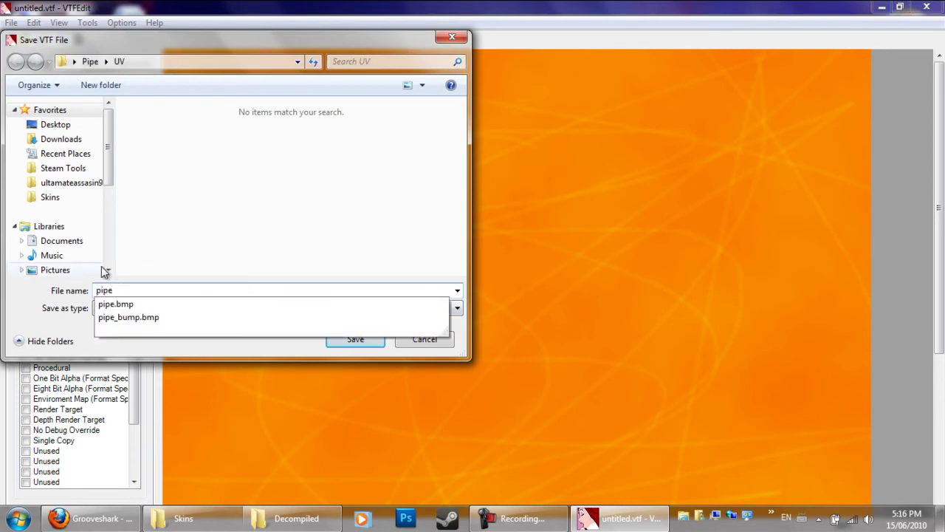
pyautogui.press('Return')
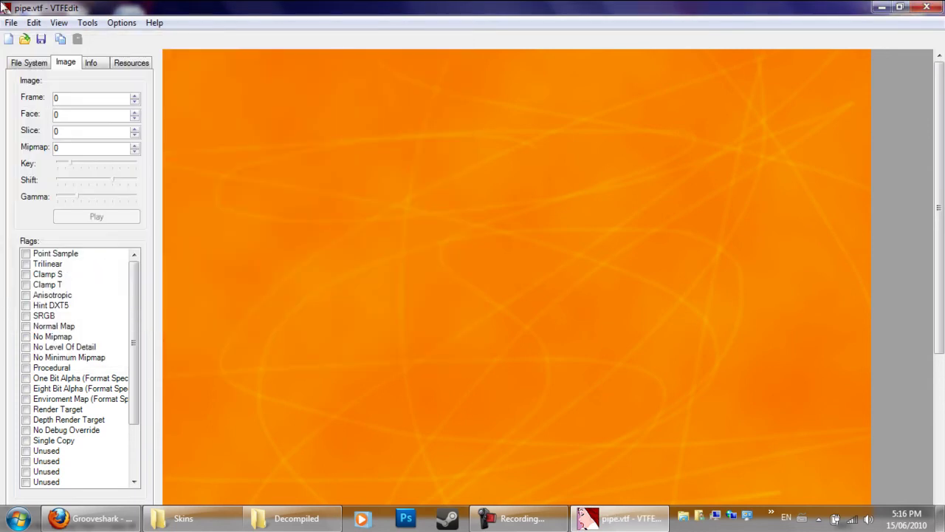
# Step: Import the pipe_bump image with default options and save it as pipe_bump.vtf
pyautogui.click(11, 22)
pyautogui.click(36, 111)
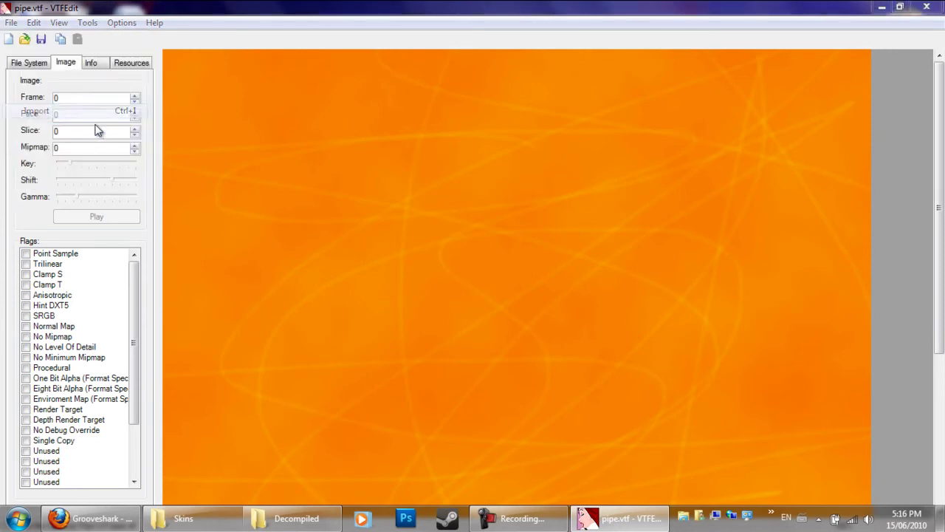
pyautogui.doubleClick(259, 132)
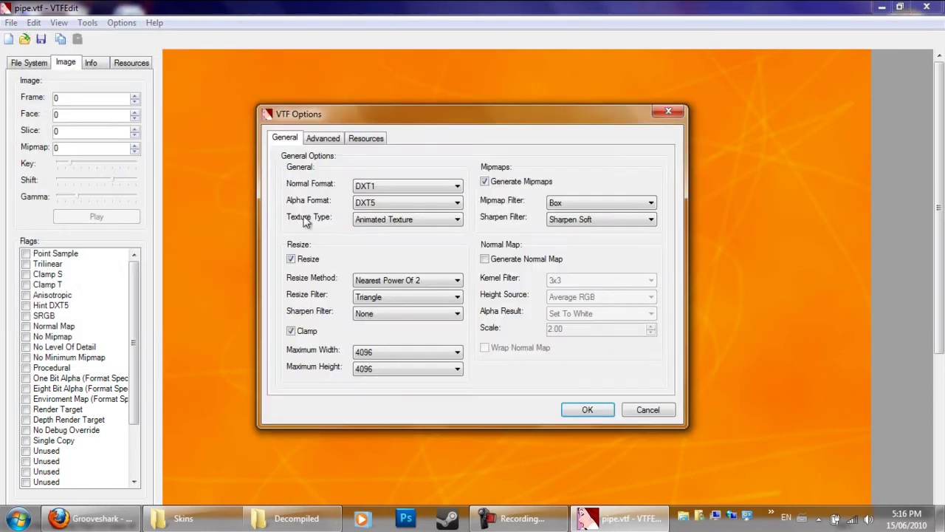
pyautogui.click(577, 412)
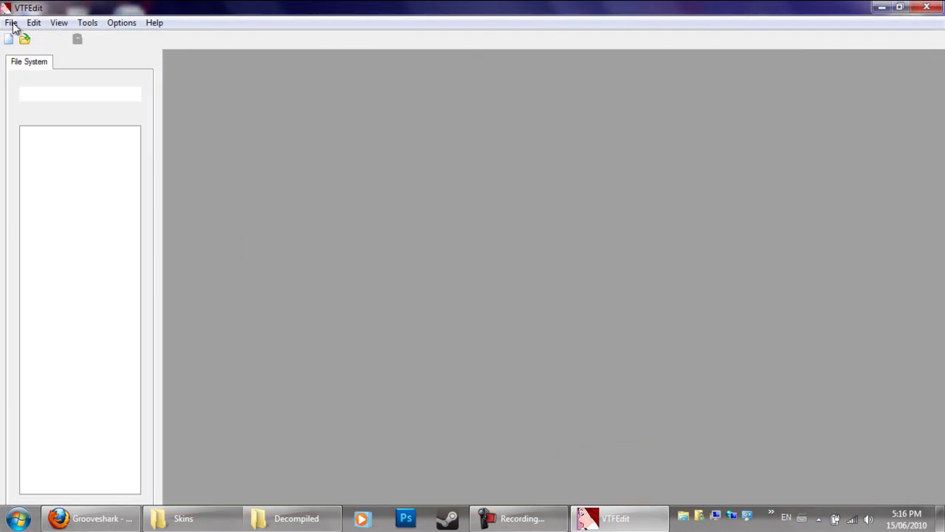
pyautogui.click(12, 24)
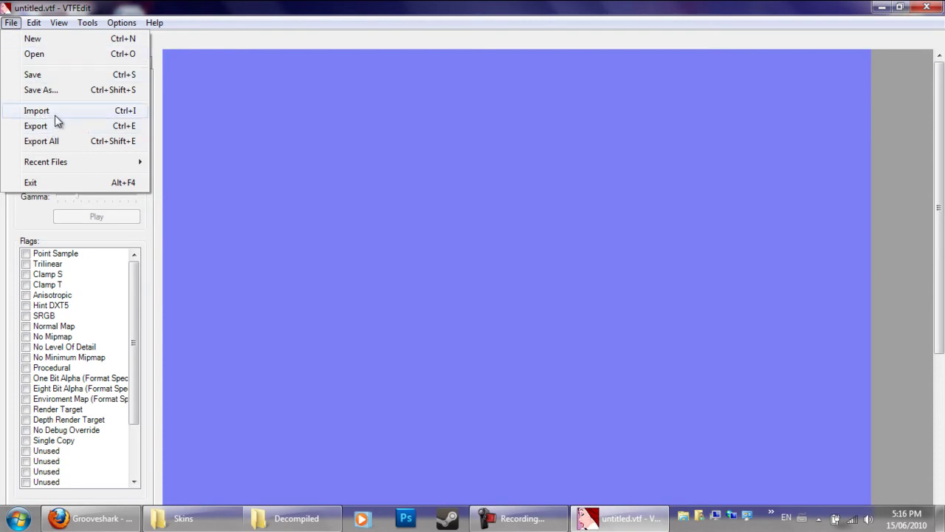
pyautogui.click(59, 90)
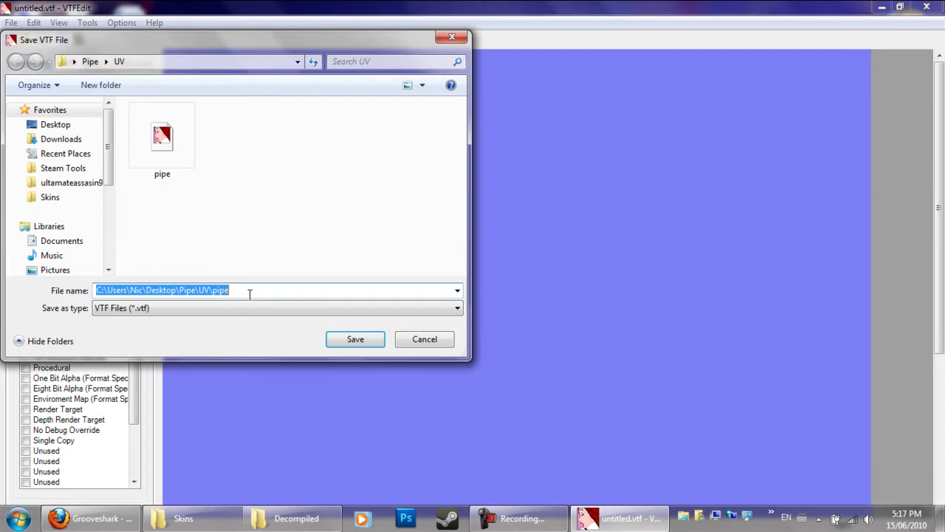
pyautogui.write('pip')
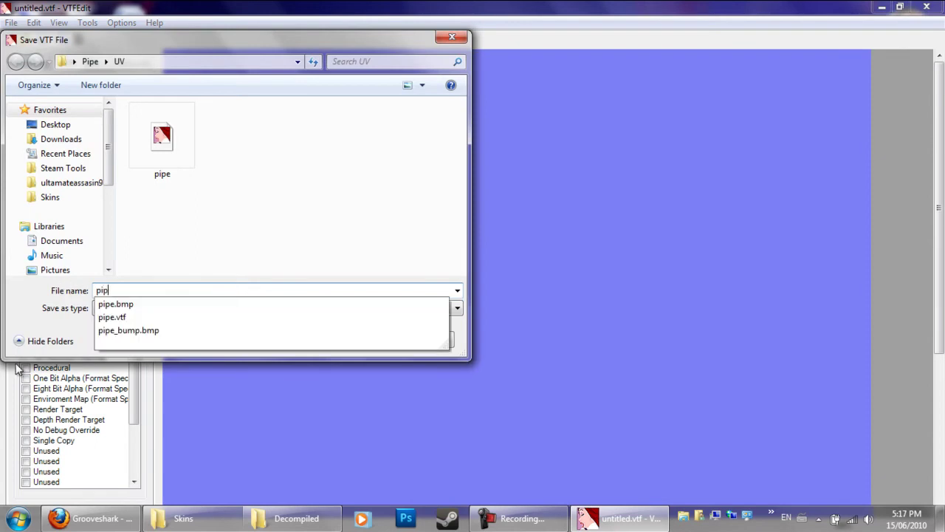
pyautogui.write('e_bum')
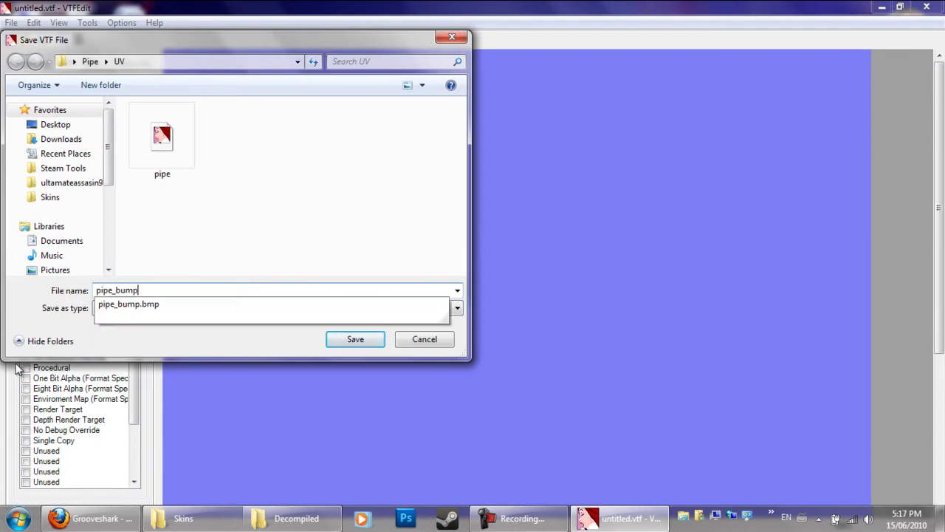
pyautogui.write('p')
pyautogui.press('Return')
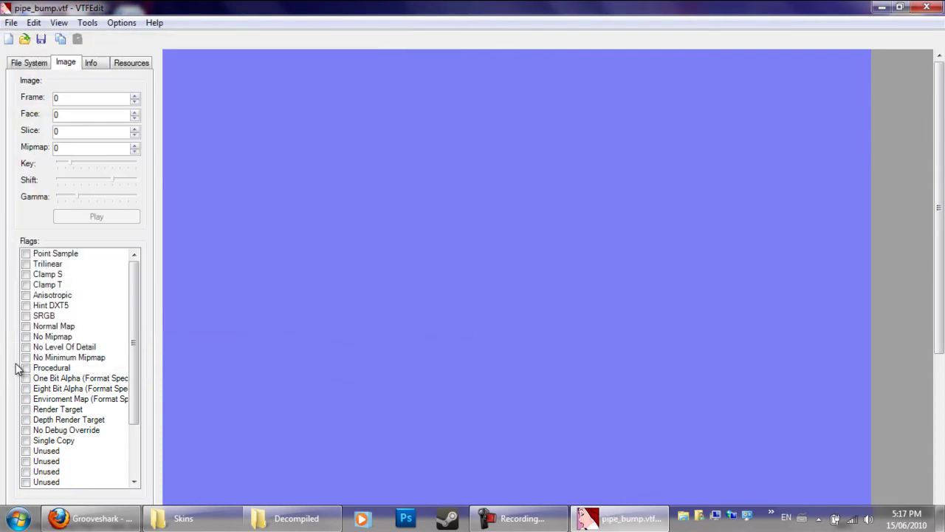
# Step: Create a new material file and change its shader to VertexLitGeneric
pyautogui.click(9, 24)
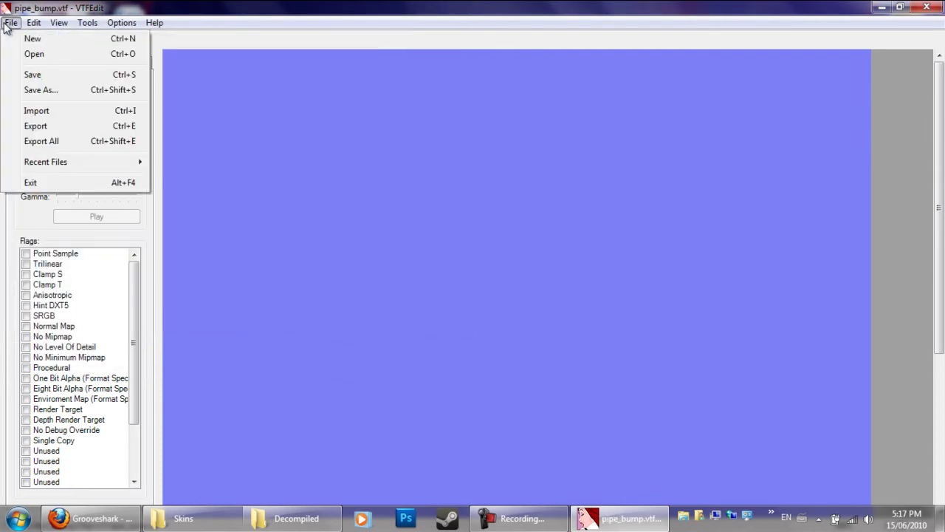
pyautogui.click(44, 39)
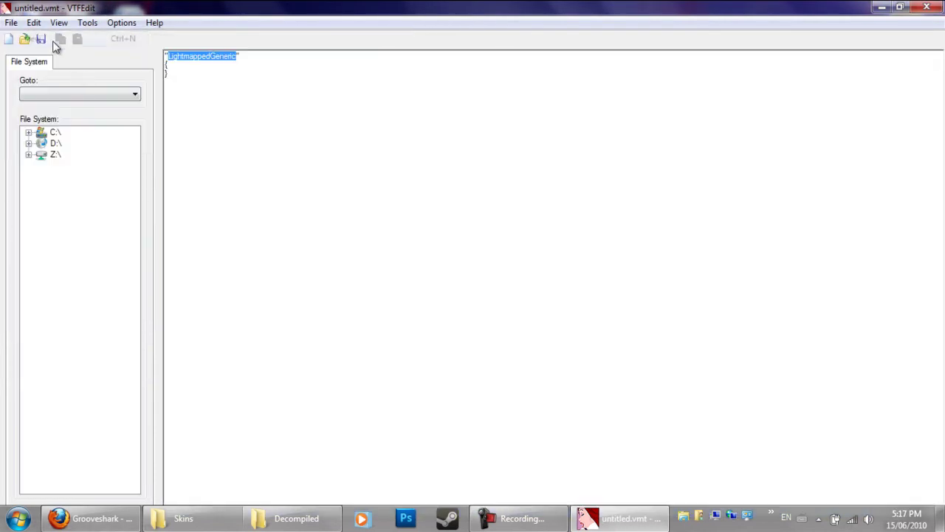
pyautogui.click(226, 107)
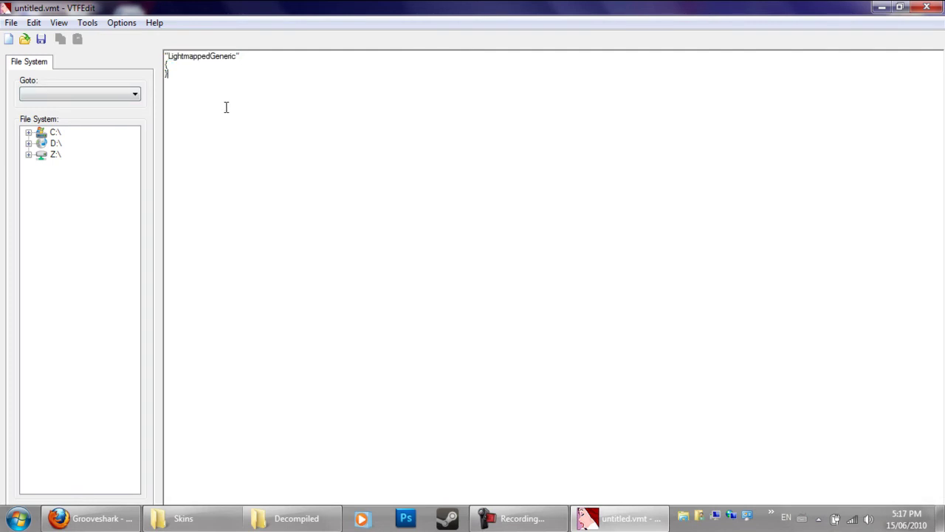
pyautogui.scroll(5, 228, 83)
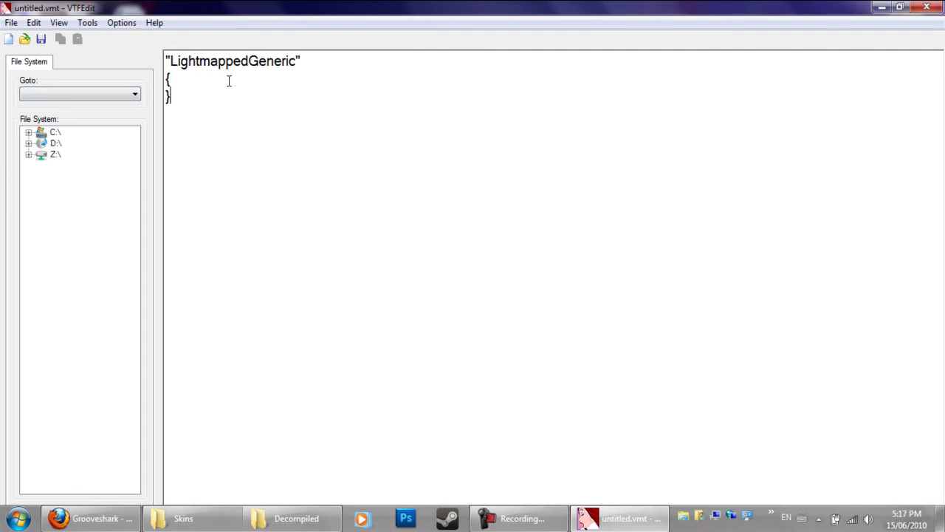
pyautogui.scroll(1, 232, 109)
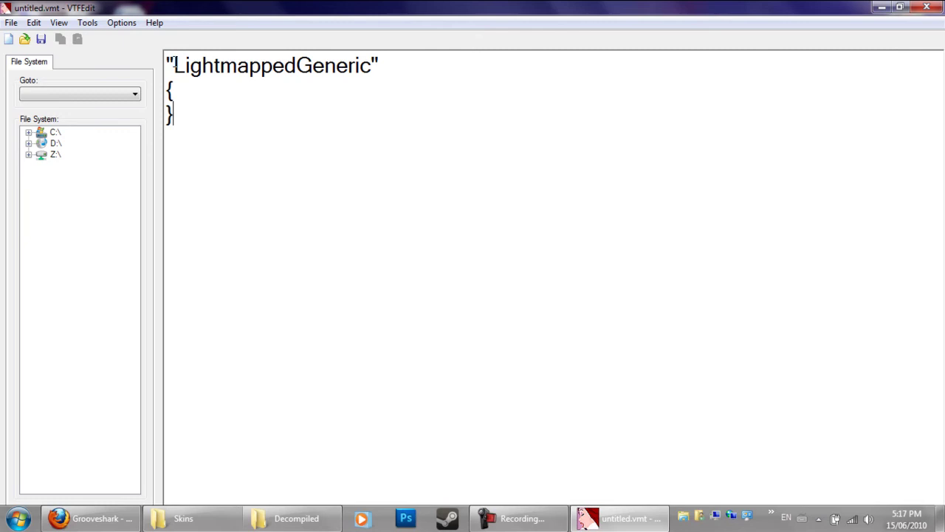
pyautogui.moveTo(174, 65); pyautogui.dragTo(373, 65)
pyautogui.write('Vert')
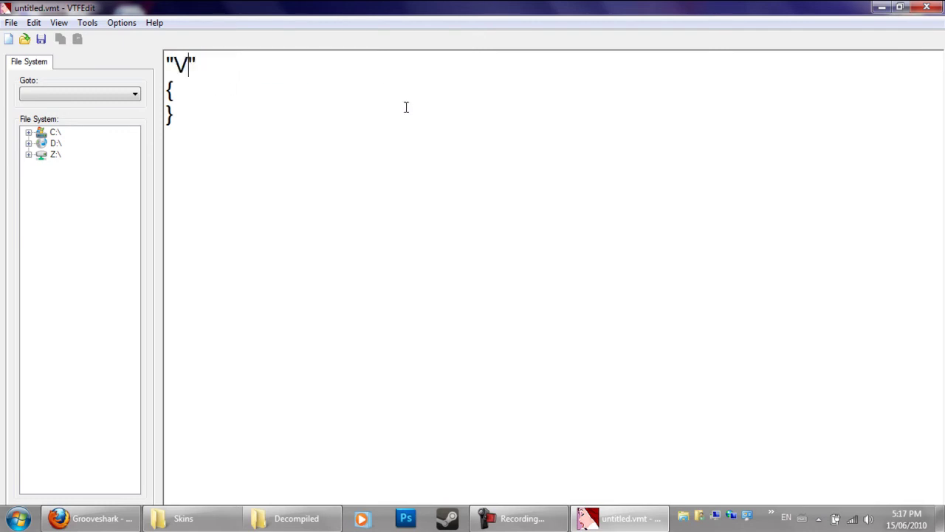
pyautogui.write('exLitG')
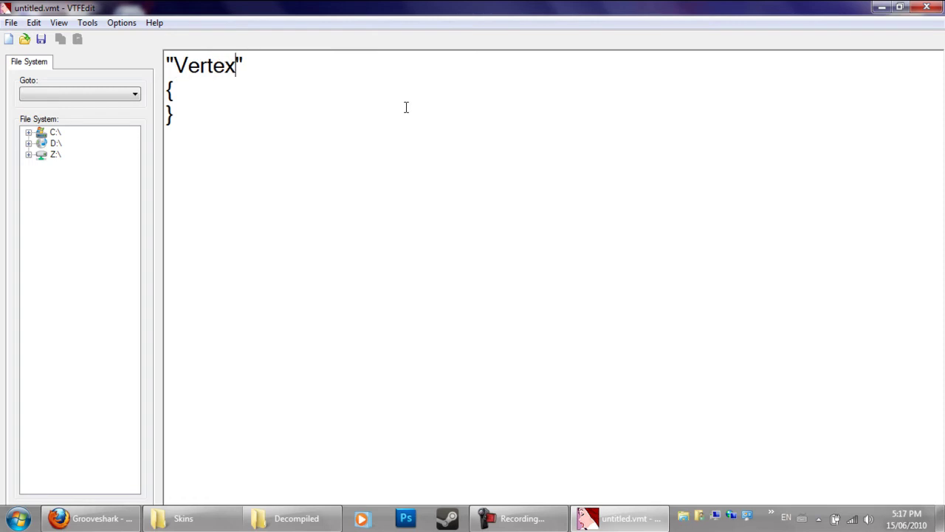
pyautogui.write('ener')
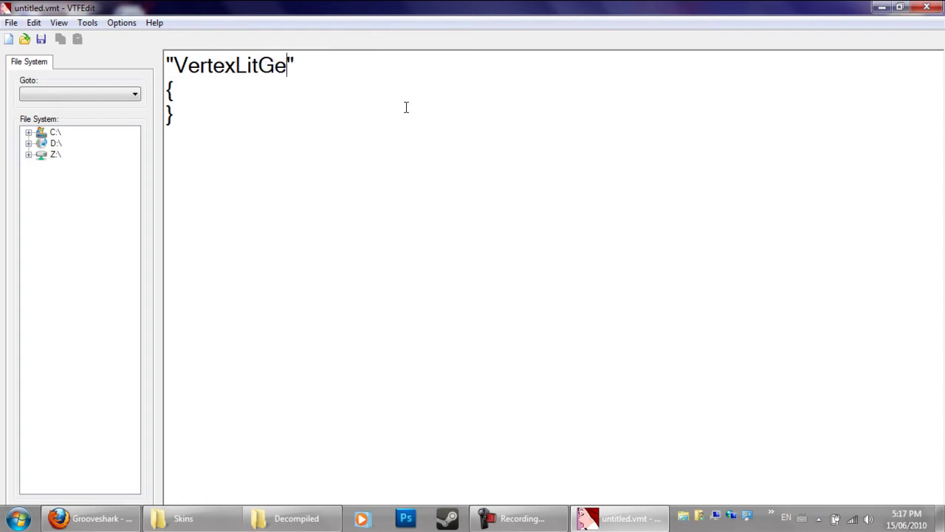
pyautogui.write('ic')
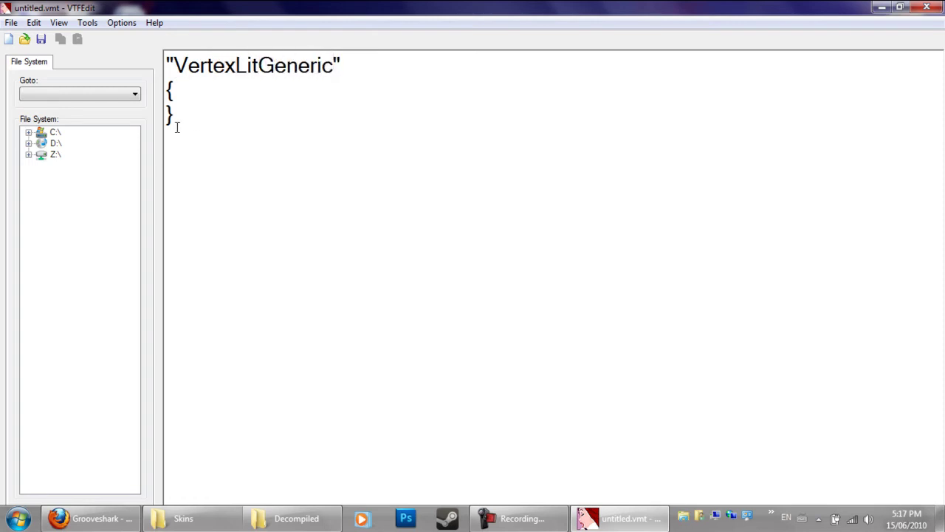
# Step: Add the line $baseTexture "models/weapons/v_models/pipe/pipe" inside the braces
pyautogui.click(207, 94)
pyautogui.press('Return')
pyautogui.write('"$baseTexture')
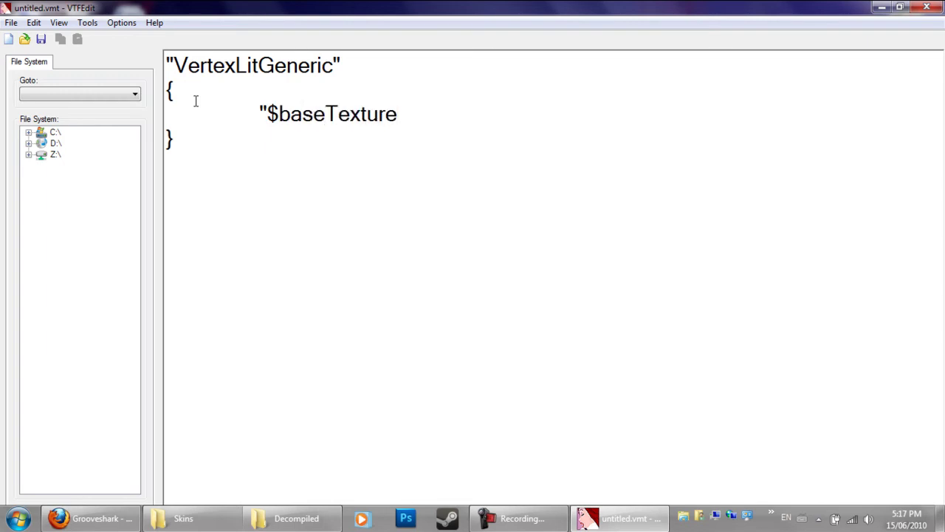
pyautogui.write('" "models/weapons/')
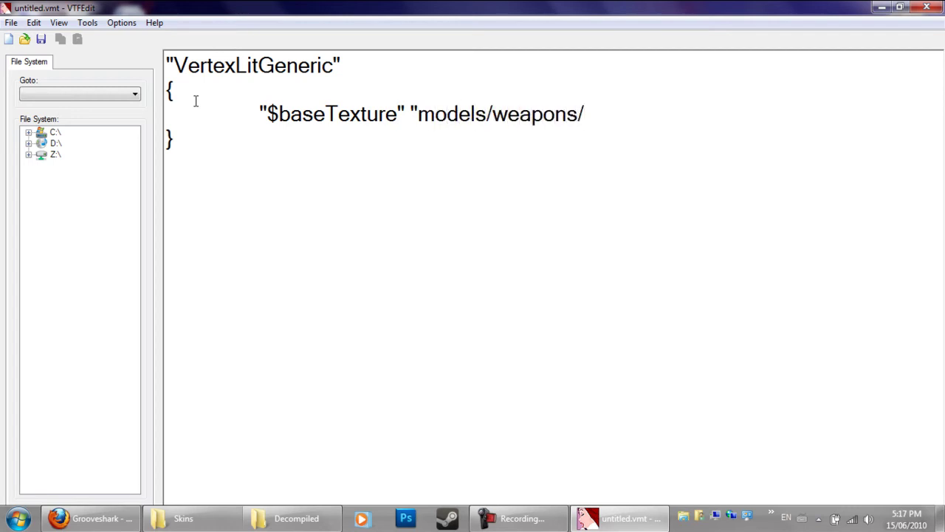
pyautogui.write('v_models')
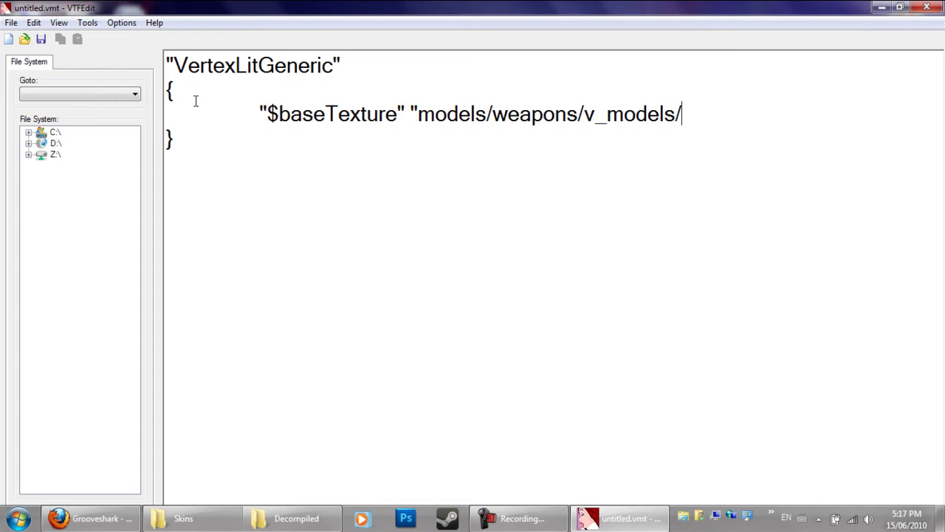
pyautogui.write('/pipi')
pyautogui.press('BackSpace')
pyautogui.write('e')
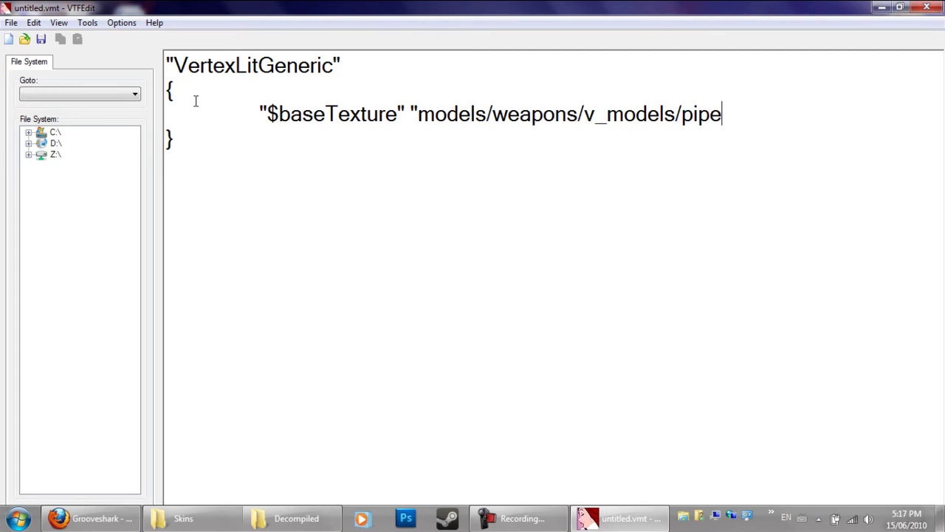
pyautogui.write('/pi')
pyautogui.press('BackSpace')
pyautogui.write('pipi')
pyautogui.press('BackSpace')
pyautogui.write('e')
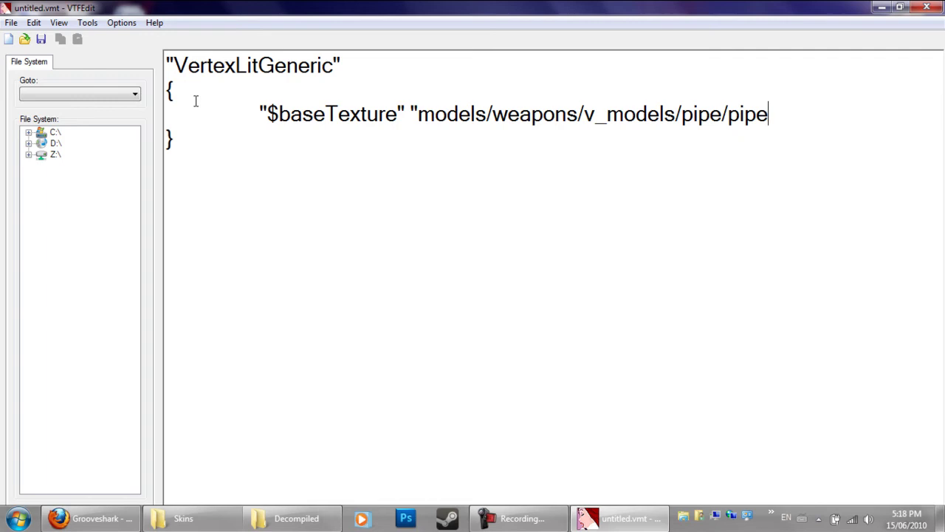
pyautogui.write('"')
pyautogui.press('Return')
# Step: Add the indented line "$bumpmap" "models/weapons/v_models/pipe/pipe_bump" to the material
pyautogui.press('Tab')
pyautogui.write('"$bum')
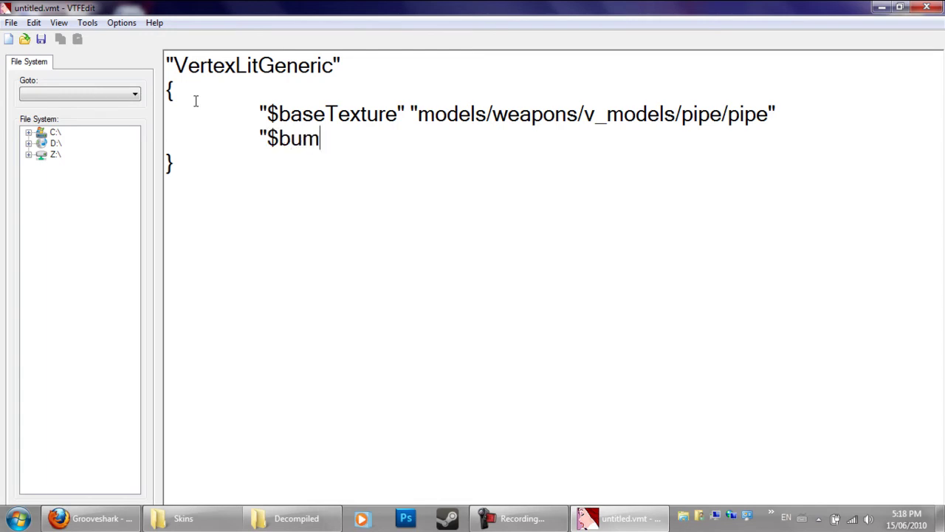
pyautogui.write('pmap')
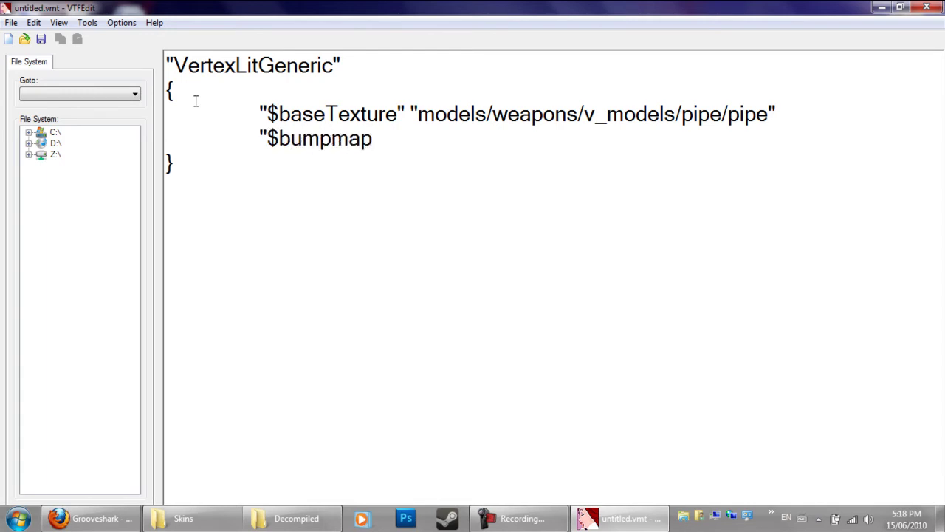
pyautogui.write('" "models')
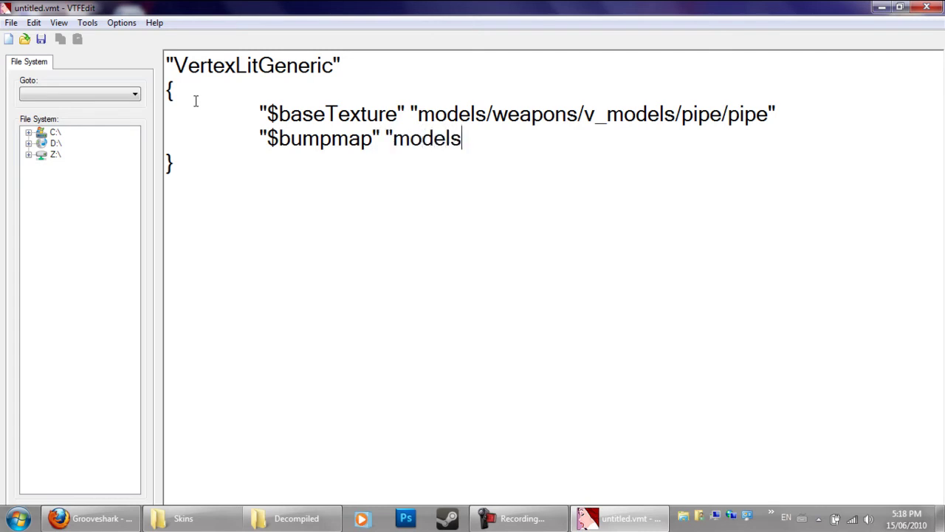
pyautogui.write('/weapomn')
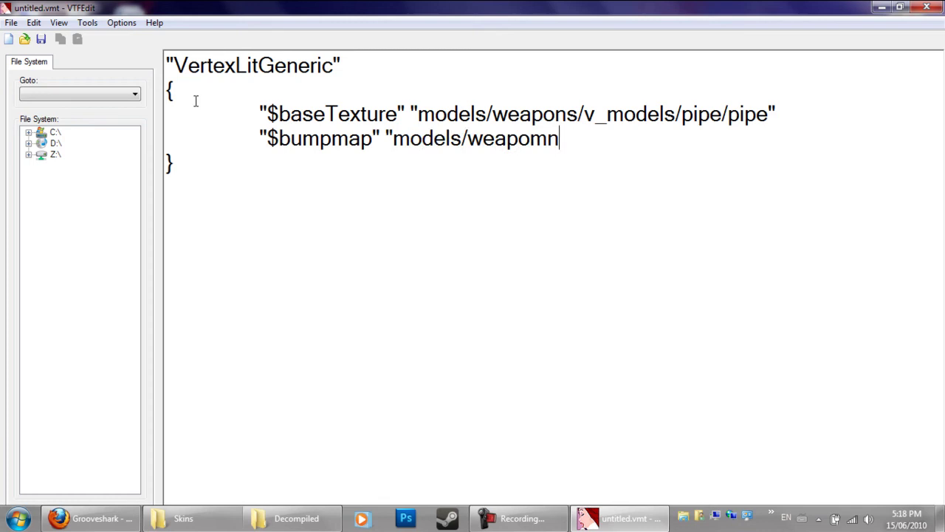
pyautogui.press('BackSpace')
pyautogui.press('BackSpace')
pyautogui.write('ns/v_mode')
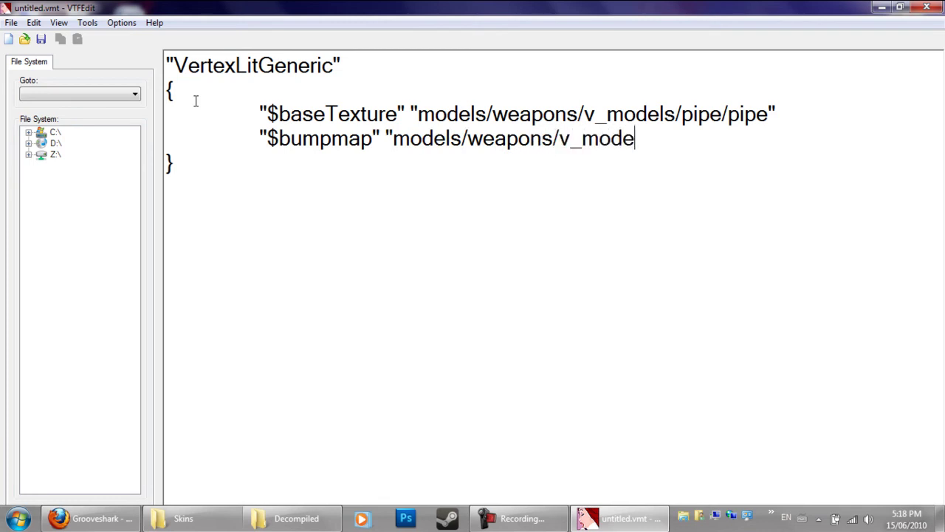
pyautogui.write('ls')
pyautogui.write('/pi')
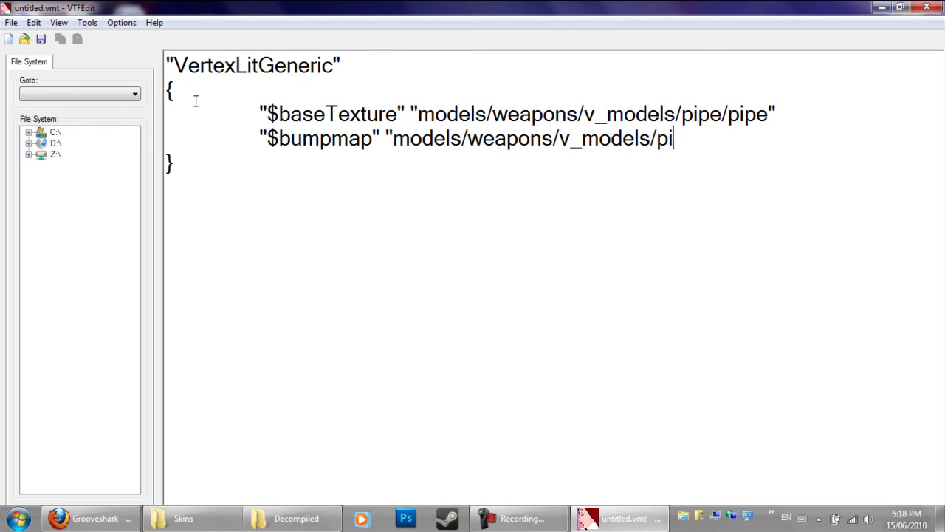
pyautogui.write('pe/pipe_bump')
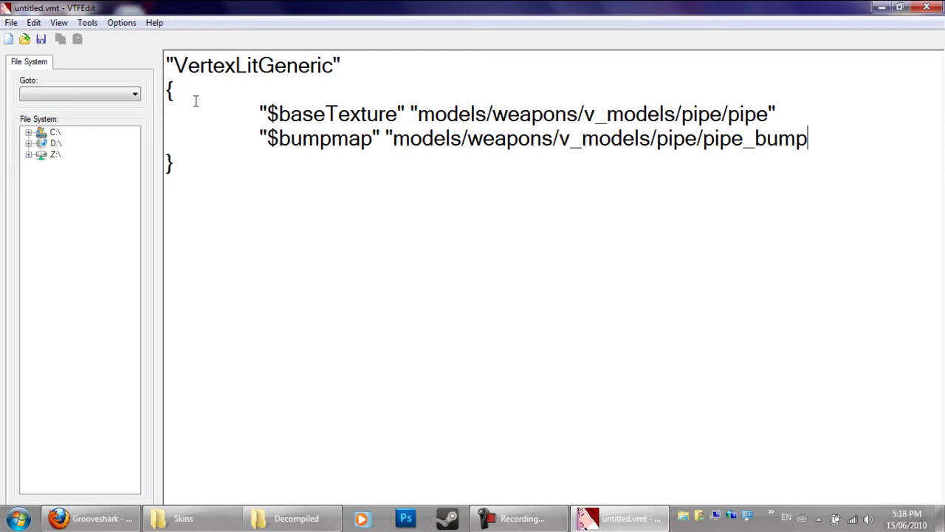
pyautogui.write('"')
# Step: Save the material under the new name pipe
pyautogui.click(11, 22)
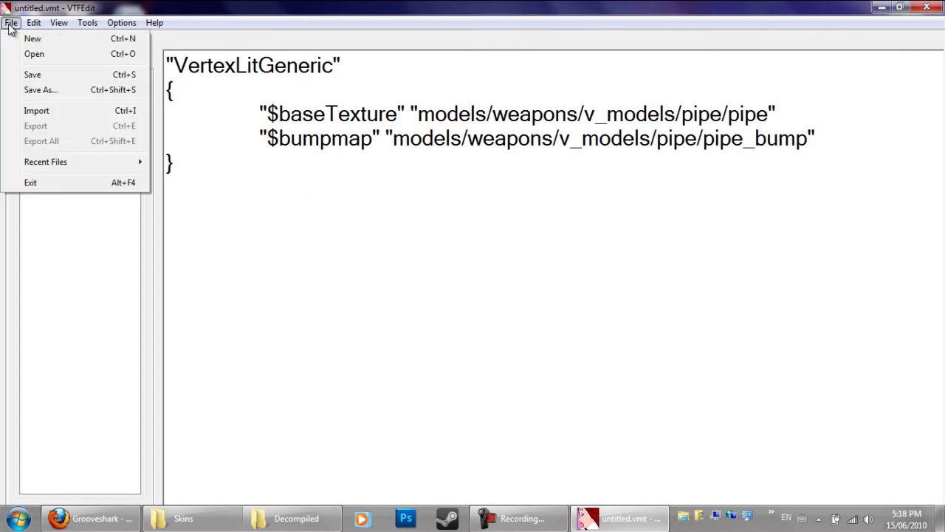
pyautogui.click(41, 90)
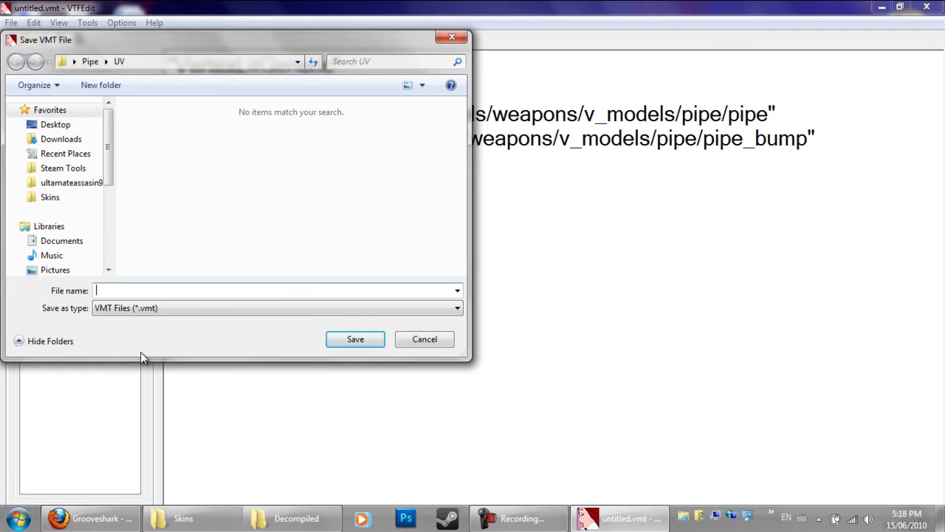
pyautogui.write('pipe')
pyautogui.press('Return')
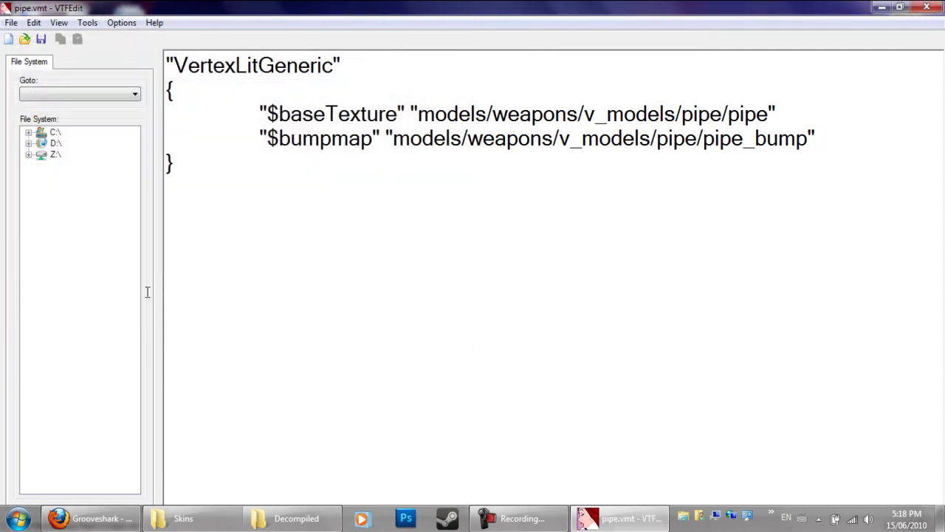
# Step: Close VTFEdit and select the MilkShape 3D 1.8.4 shortcut in the Skins folder
pyautogui.click(941, 6)
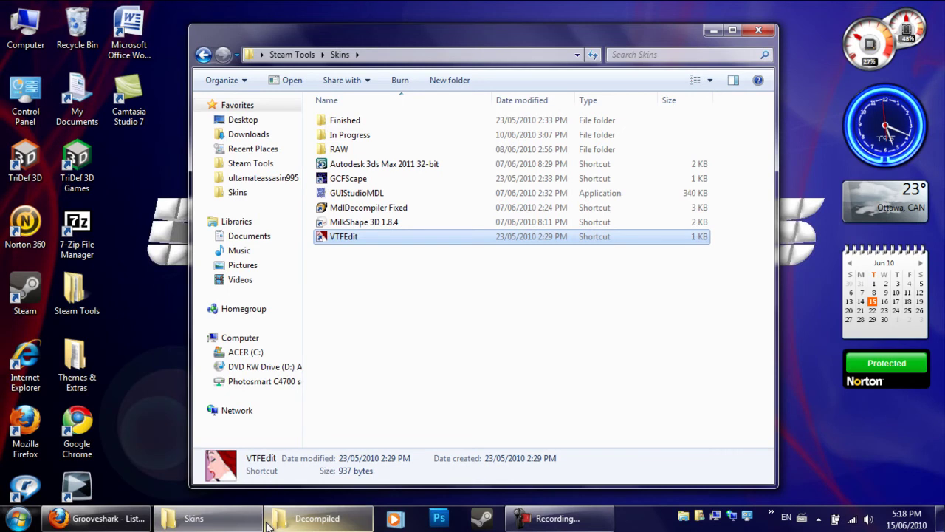
pyautogui.click(350, 306)
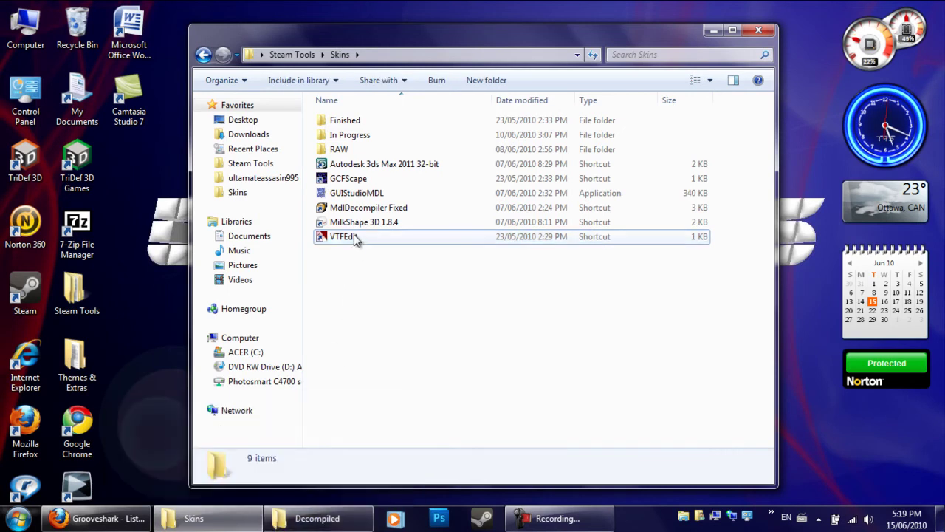
pyautogui.click(358, 225)
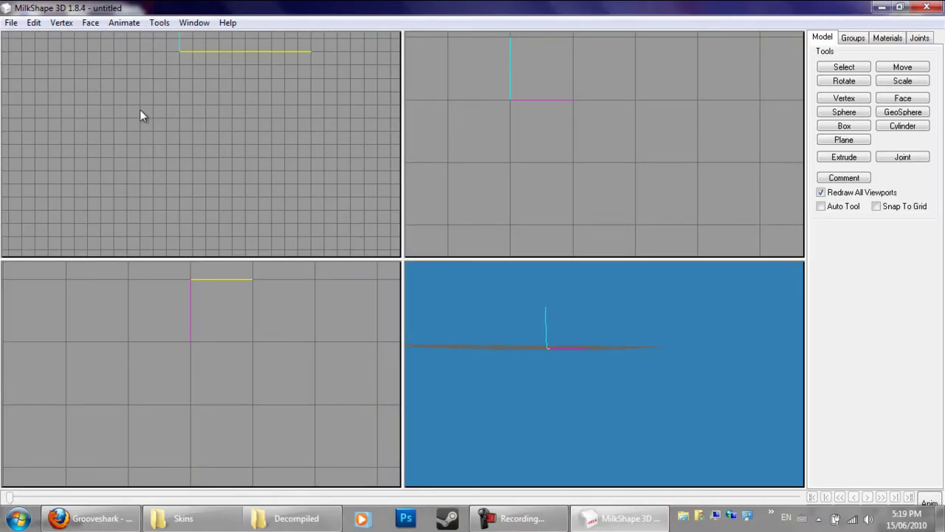
# Step: Import Pipe.3DS from pipe > Raw as an Autodesk 3DS model and orbit around it
pyautogui.click(11, 22)
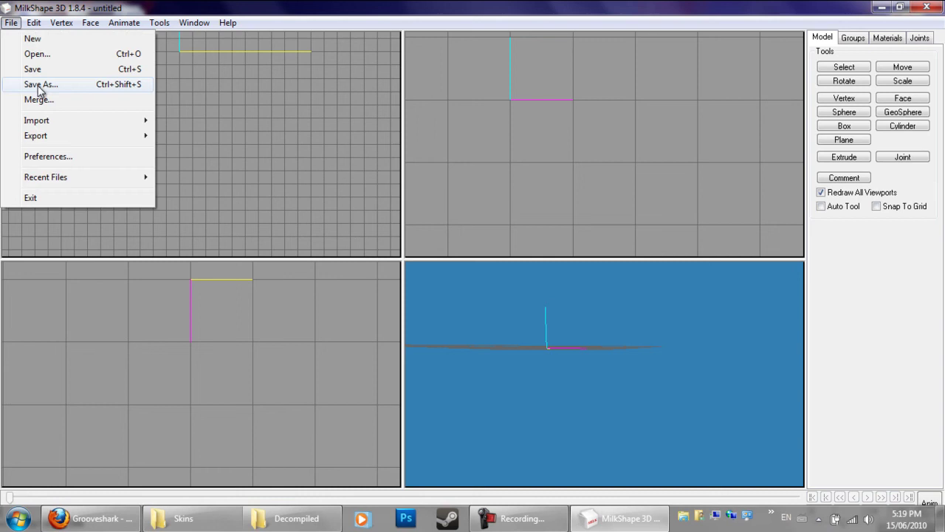
pyautogui.moveTo(52, 122)
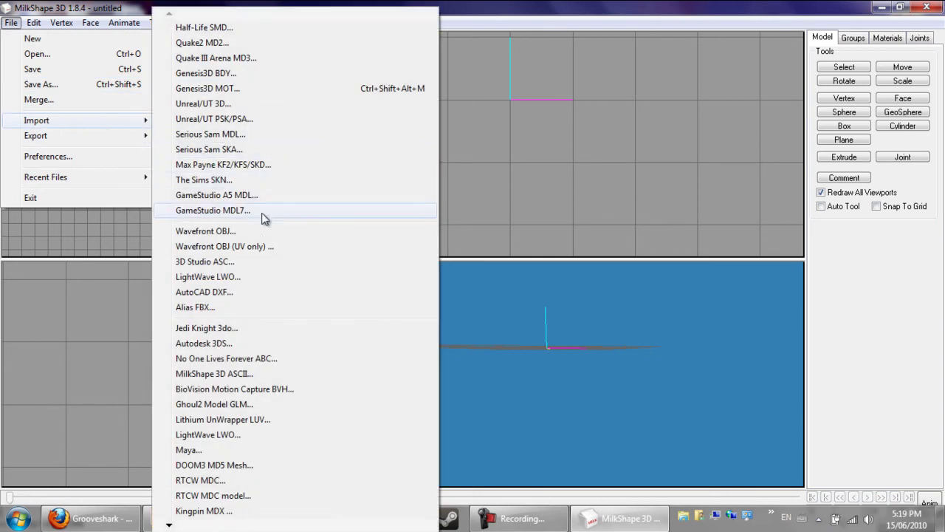
pyautogui.click(217, 348)
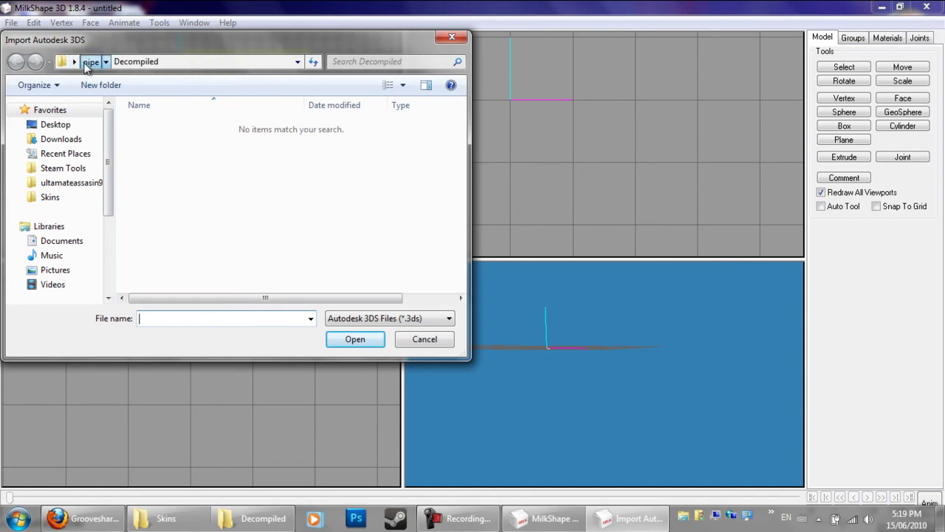
pyautogui.click(91, 61)
pyautogui.doubleClick(151, 137)
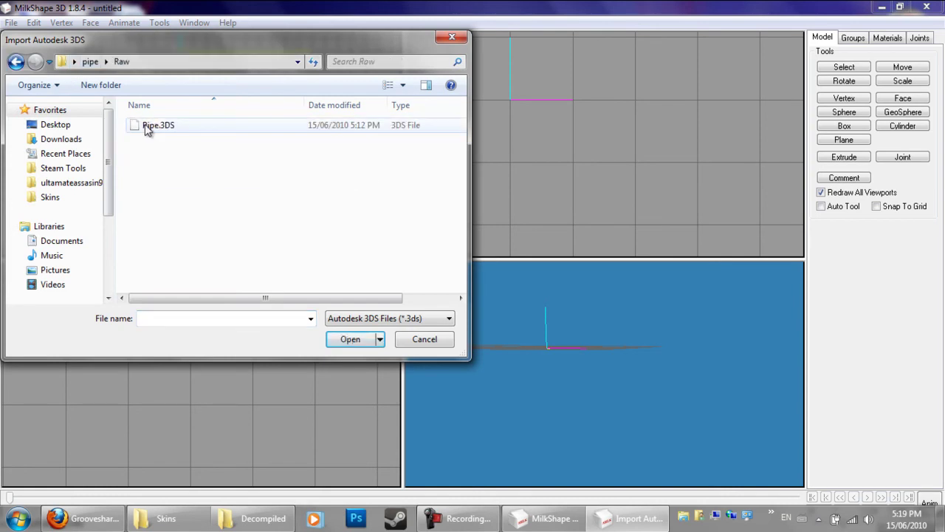
pyautogui.doubleClick(145, 125)
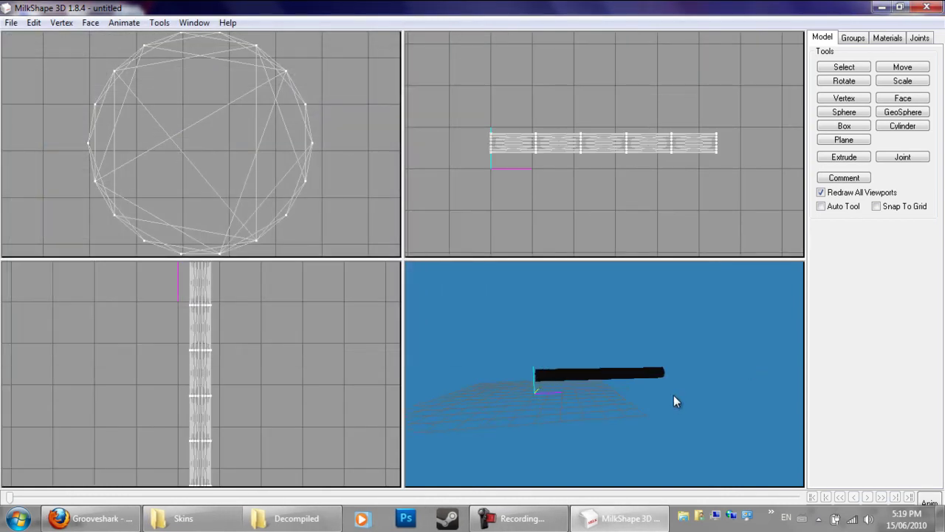
pyautogui.moveTo(674, 396); pyautogui.dragTo(643, 385)
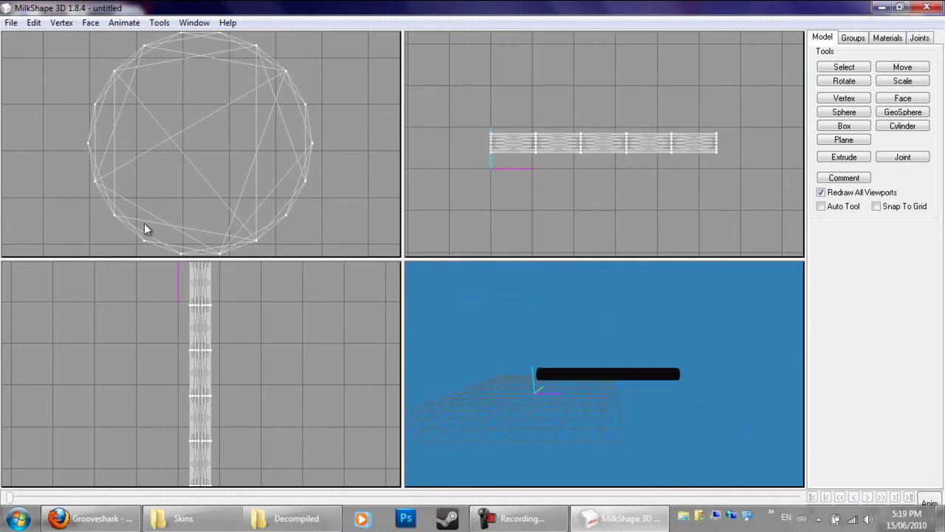
# Step: Save the imported pipe as reference.ms3d in the Desktop pipe folder
pyautogui.click(11, 23)
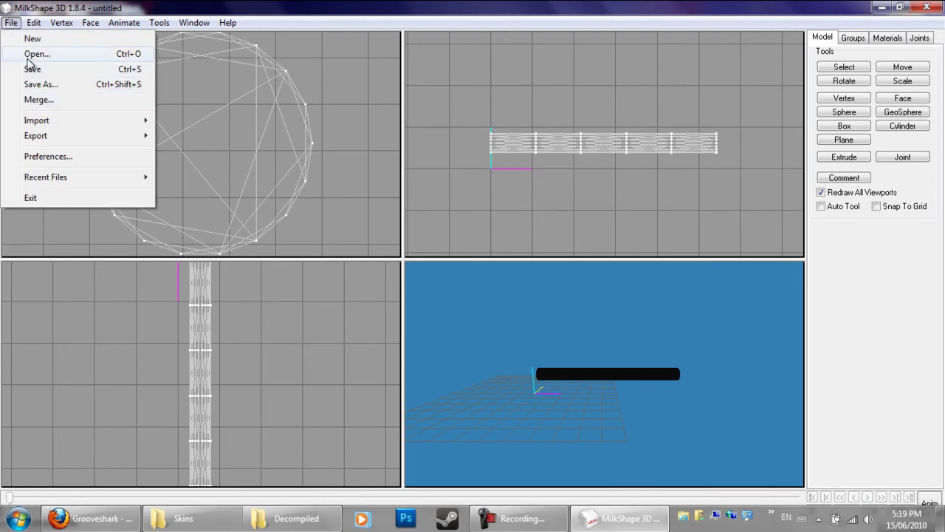
pyautogui.click(33, 84)
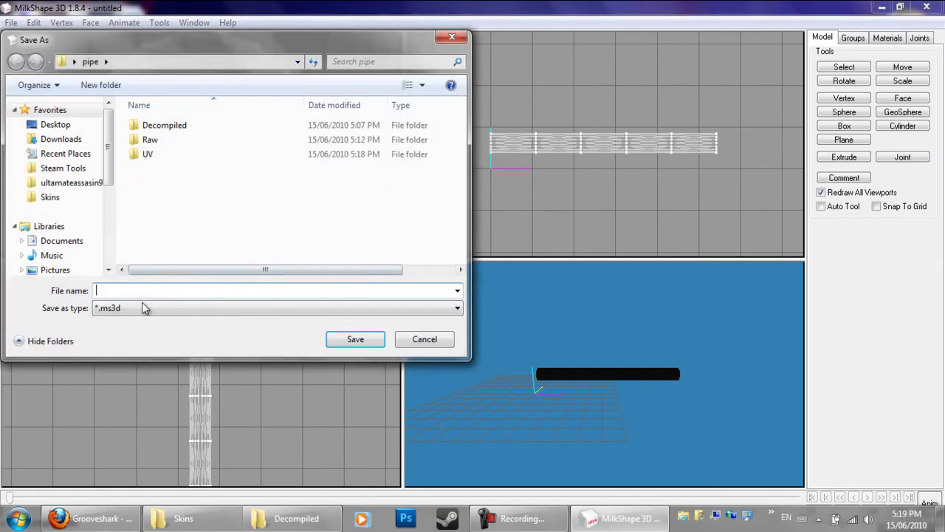
pyautogui.click(119, 291)
pyautogui.press('Return')
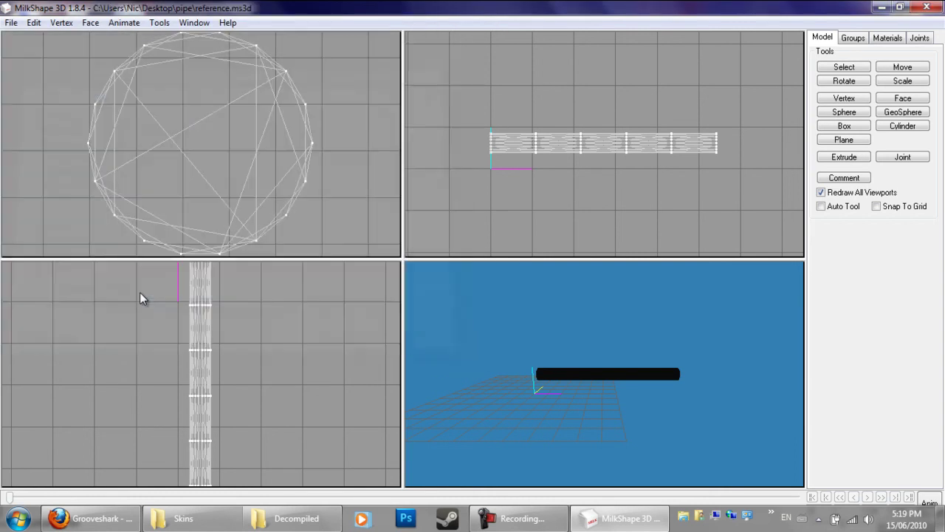
# Step: Start a new model and import knife_t_reference.smd as a Half-Life SMD
pyautogui.click(10, 22)
pyautogui.click(24, 39)
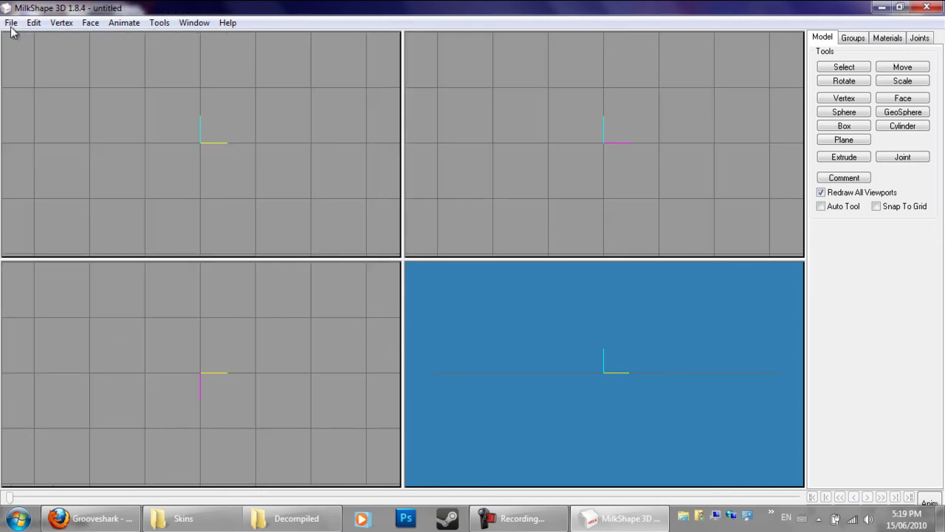
pyautogui.click(8, 24)
pyautogui.moveTo(37, 120)
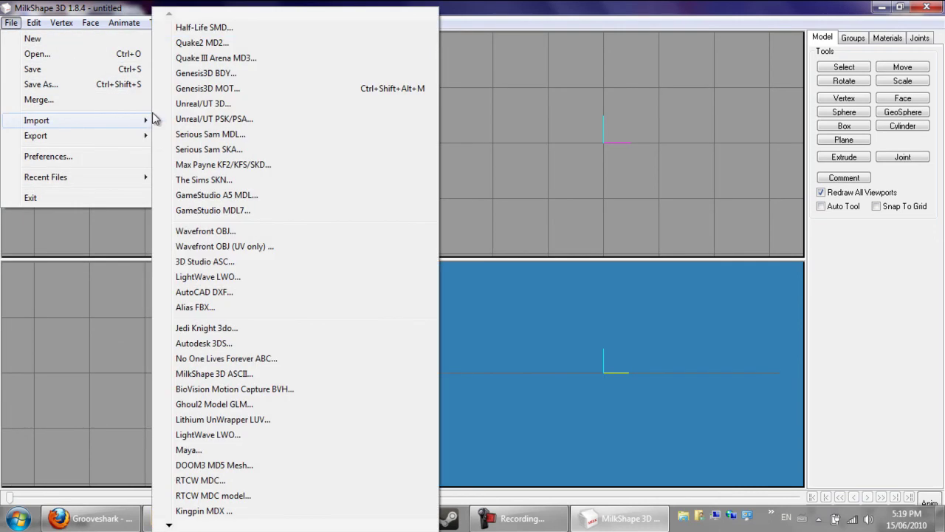
pyautogui.click(199, 28)
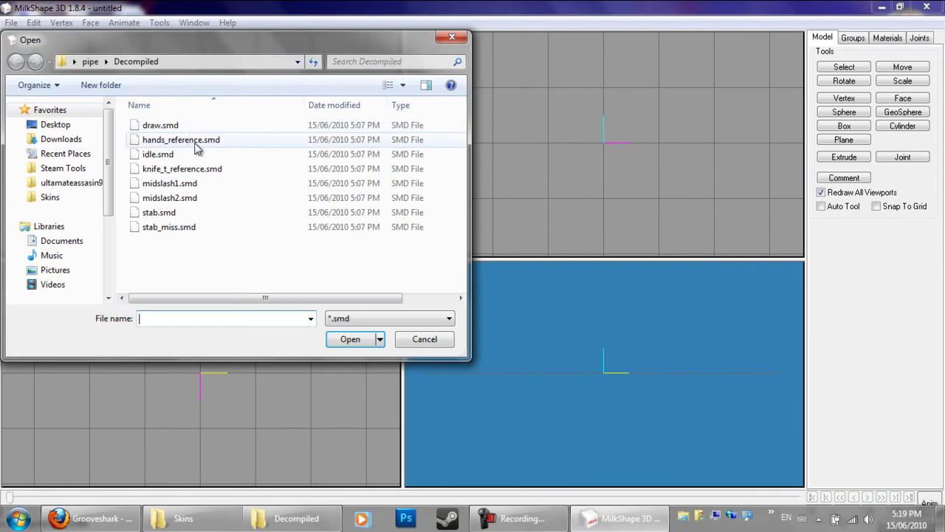
pyautogui.doubleClick(201, 170)
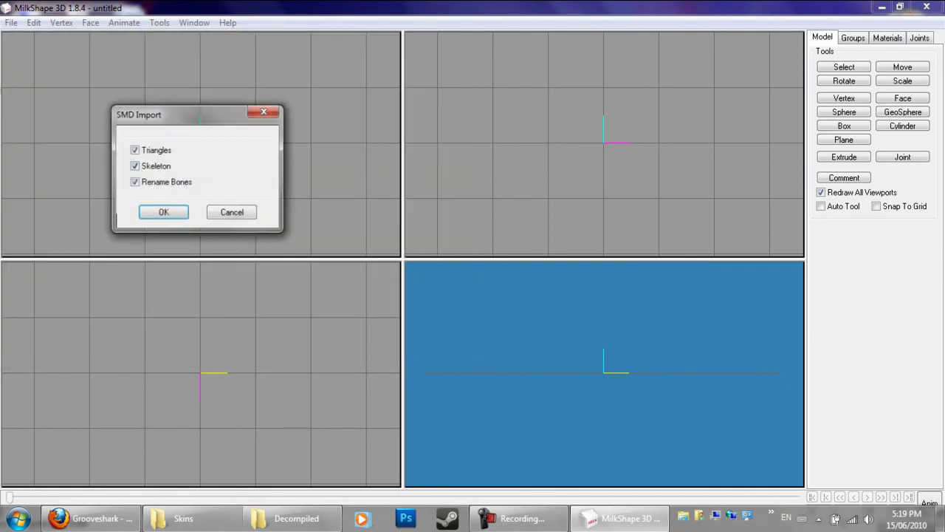
pyautogui.click(163, 212)
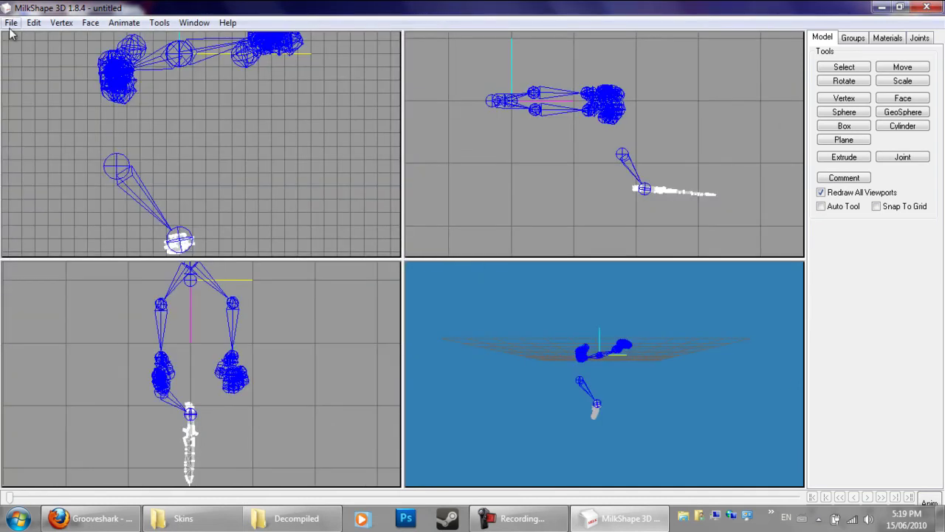
# Step: Merge the pipe's reference.ms3d from Desktop > pipe into the scene
pyautogui.click(11, 23)
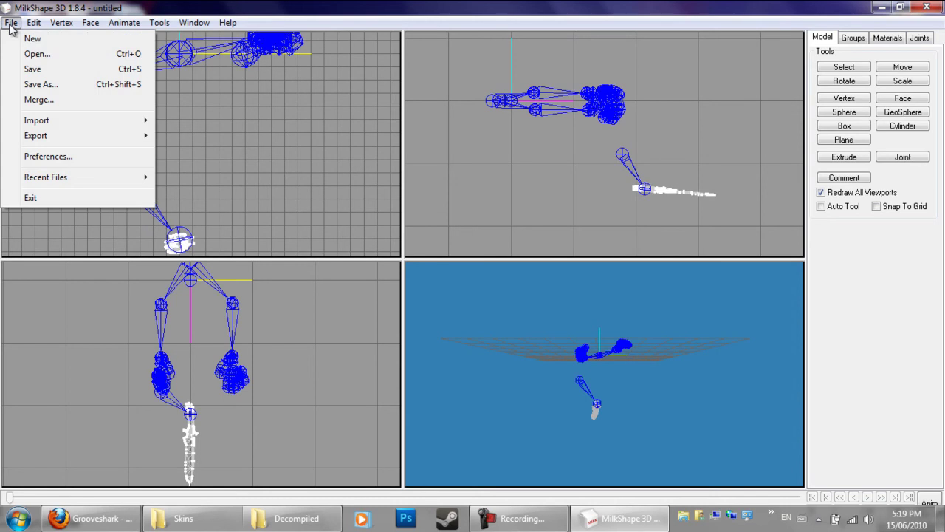
pyautogui.click(55, 102)
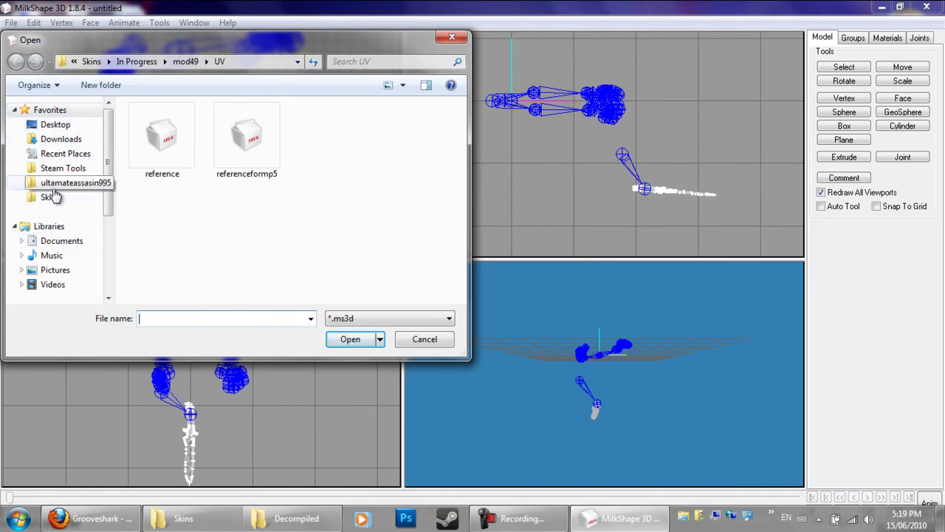
pyautogui.click(51, 125)
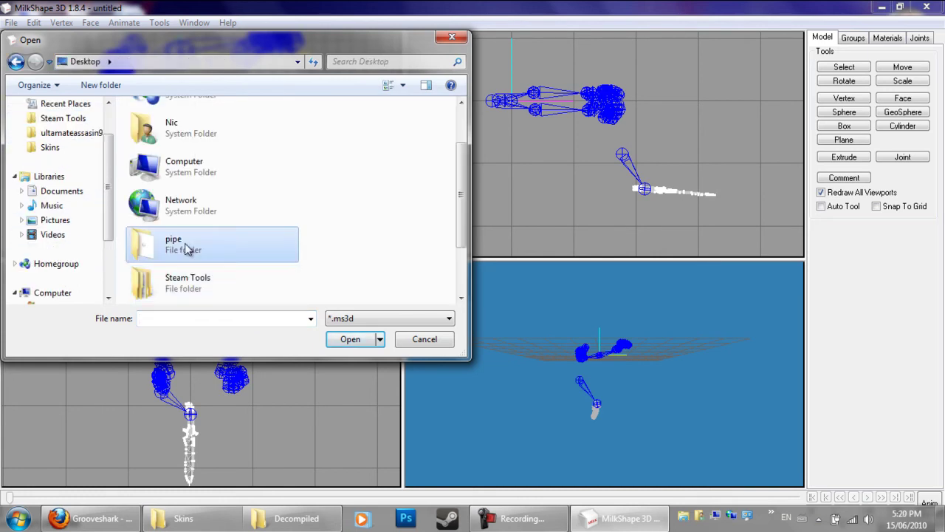
pyautogui.doubleClick(188, 249)
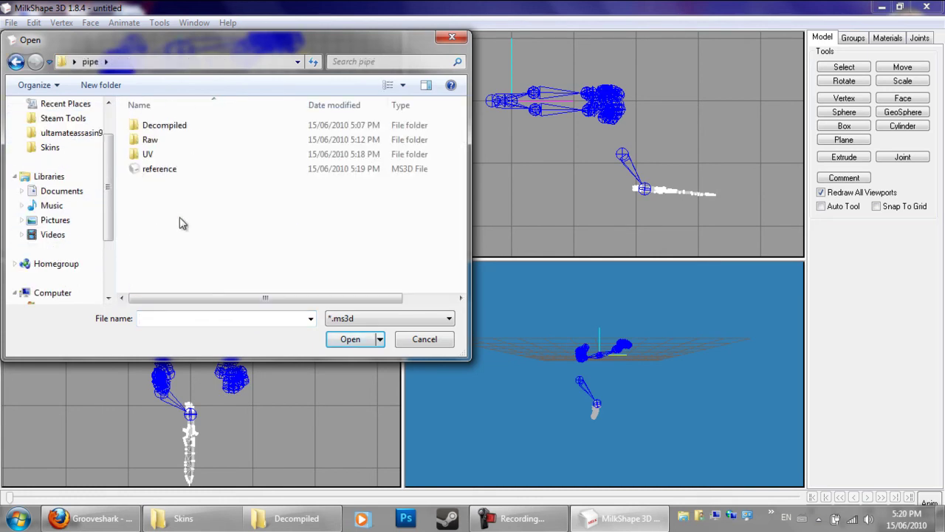
pyautogui.doubleClick(158, 169)
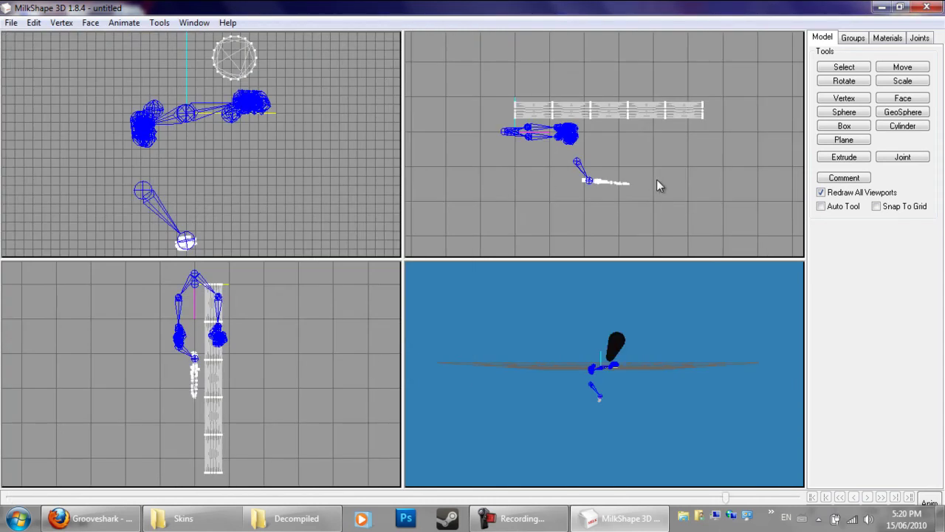
# Step: Select the whole Pipe group from the Groups list
pyautogui.click(851, 38)
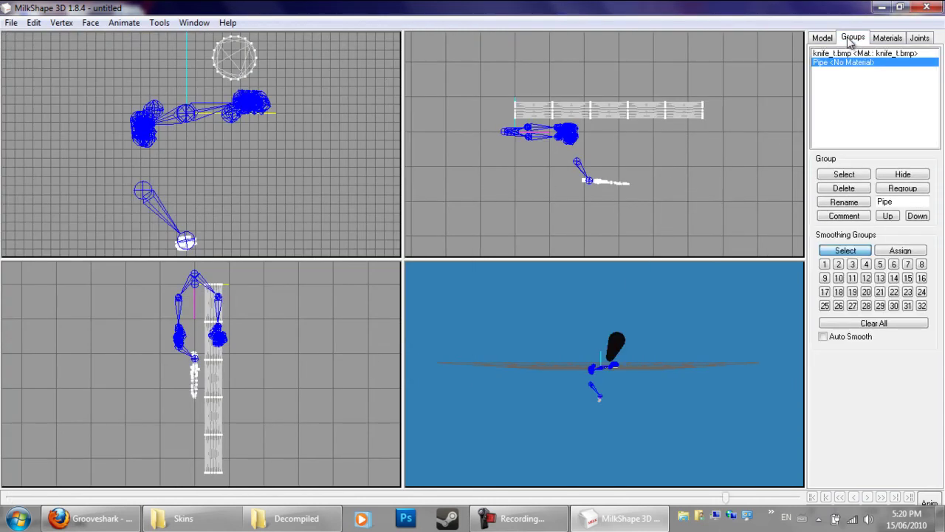
pyautogui.doubleClick(826, 62)
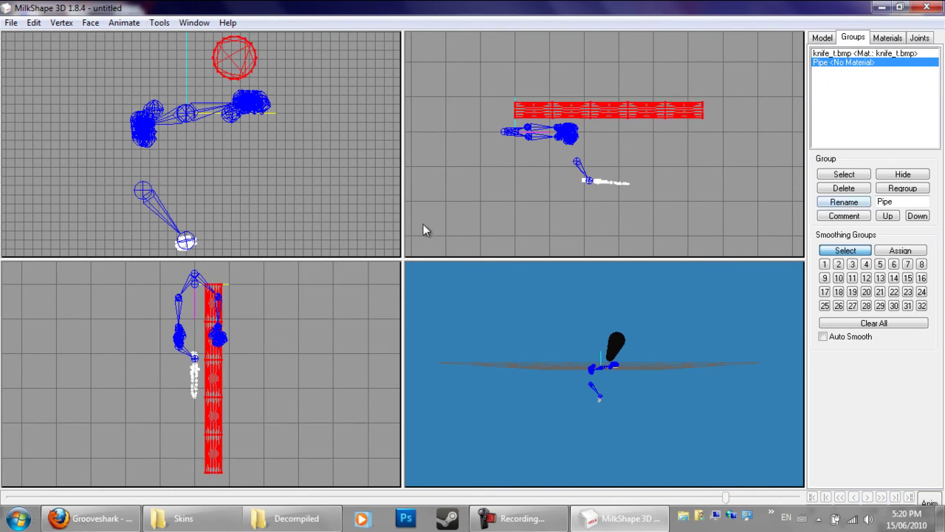
pyautogui.click(821, 38)
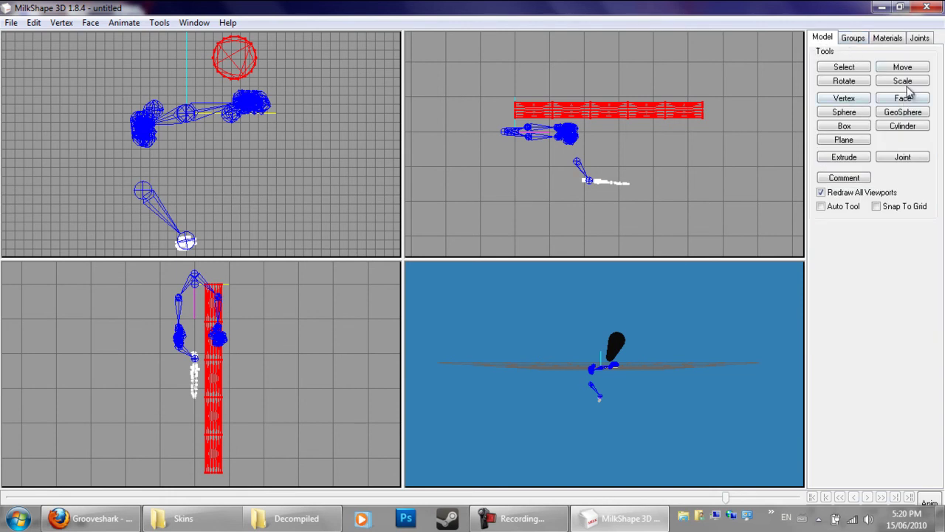
pyautogui.click(852, 39)
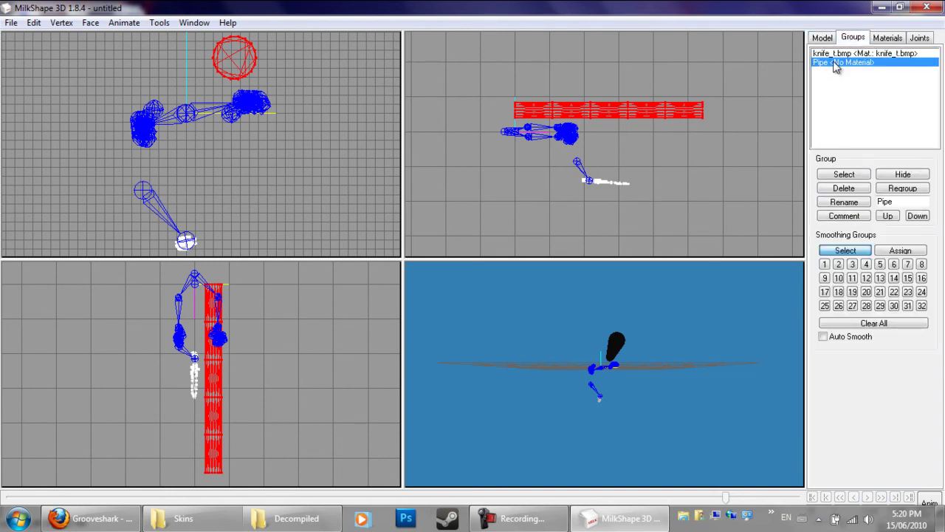
pyautogui.click(822, 38)
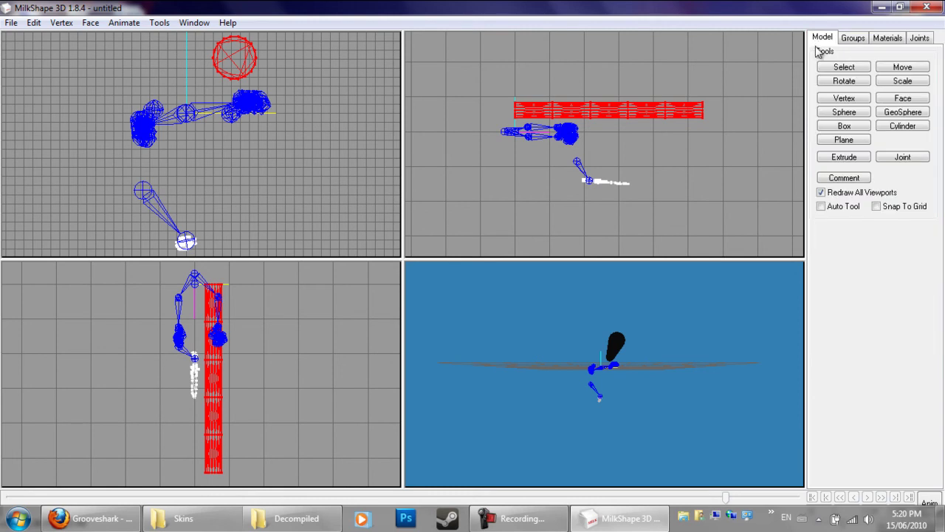
# Step: Scale the pipe by 0.9 on X, Y and Z six times over
pyautogui.click(901, 81)
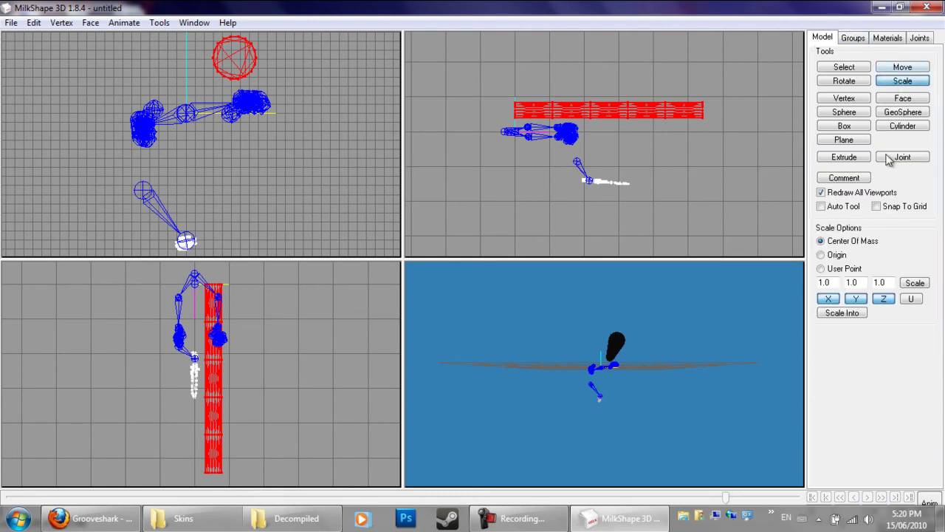
pyautogui.doubleClick(835, 283)
pyautogui.write('.9')
pyautogui.press('Tab')
pyautogui.press('Tab')
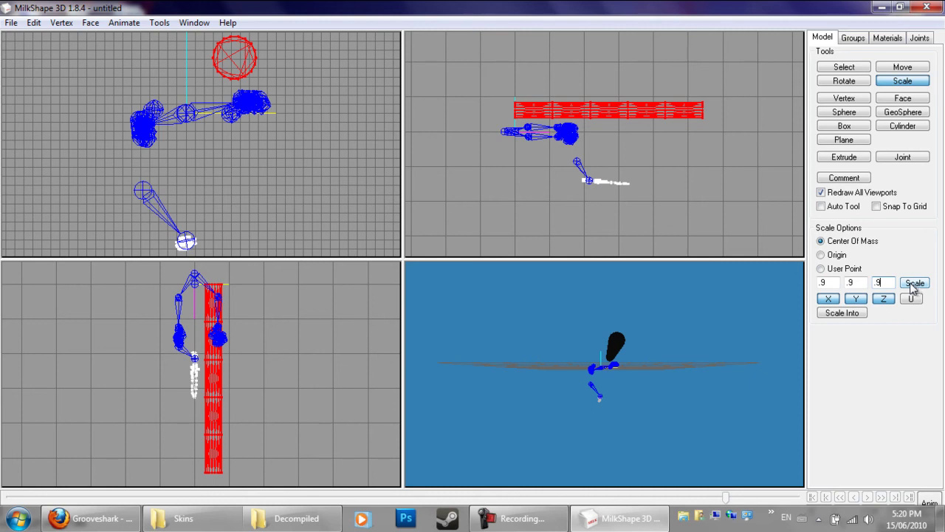
pyautogui.click(913, 284)
pyautogui.click(913, 284)
pyautogui.click(913, 284)
pyautogui.click(913, 284)
pyautogui.click(913, 284)
pyautogui.click(913, 285)
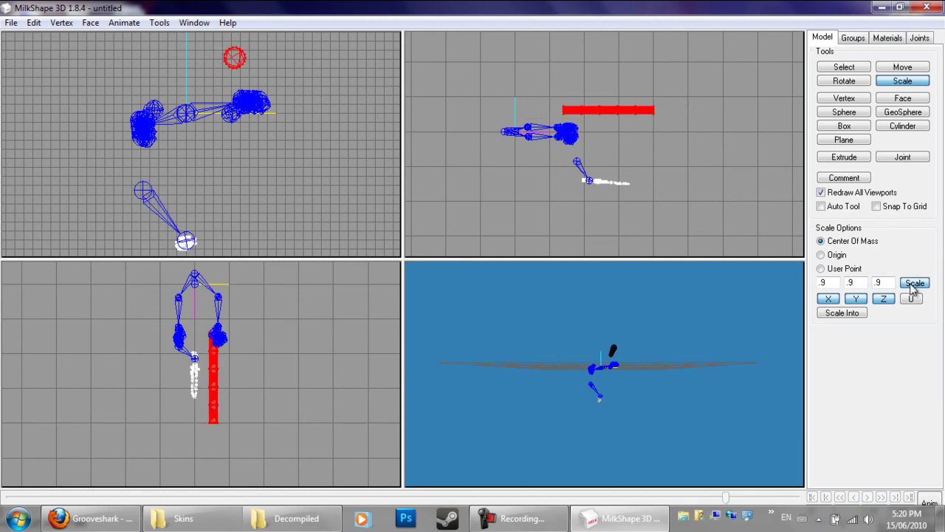
pyautogui.click(913, 284)
pyautogui.click(913, 285)
pyautogui.click(913, 285)
pyautogui.click(913, 285)
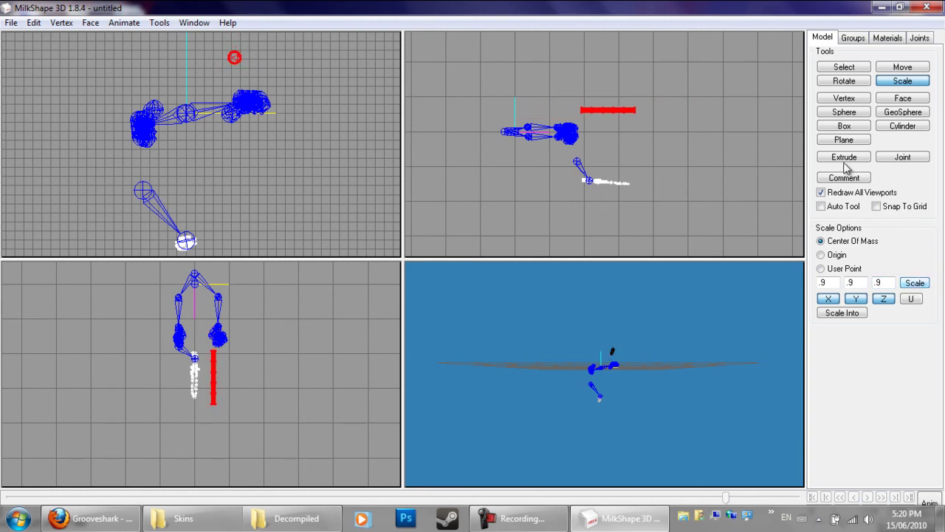
# Step: Shrink the pipe once more by 0.9 and move it down toward the hand
pyautogui.click(915, 283)
pyautogui.click(897, 69)
pyautogui.moveTo(591, 111)
pyautogui.mouseDown()
pyautogui.moveTo(591, 183)
pyautogui.moveTo(628, 21)
pyautogui.mouseUp()
pyautogui.scroll(5, 613, 193)
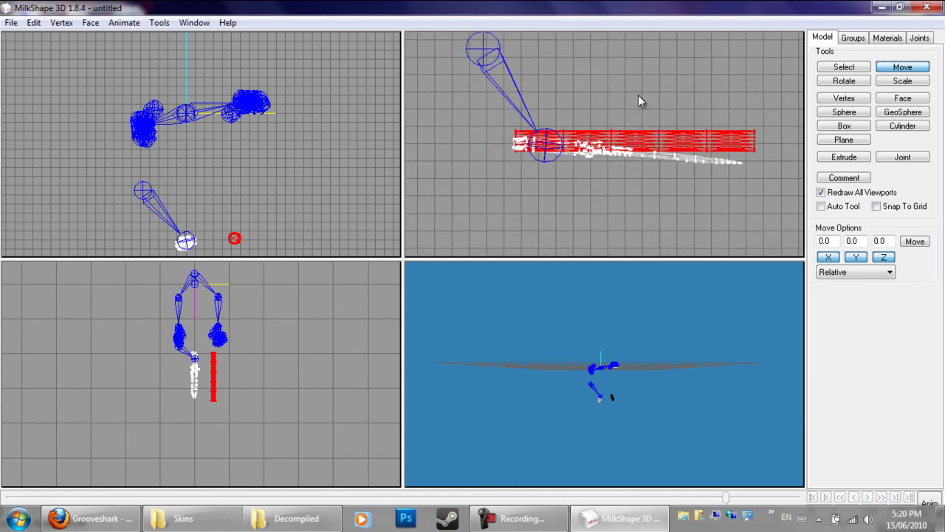
pyautogui.scroll(1, 641, 147)
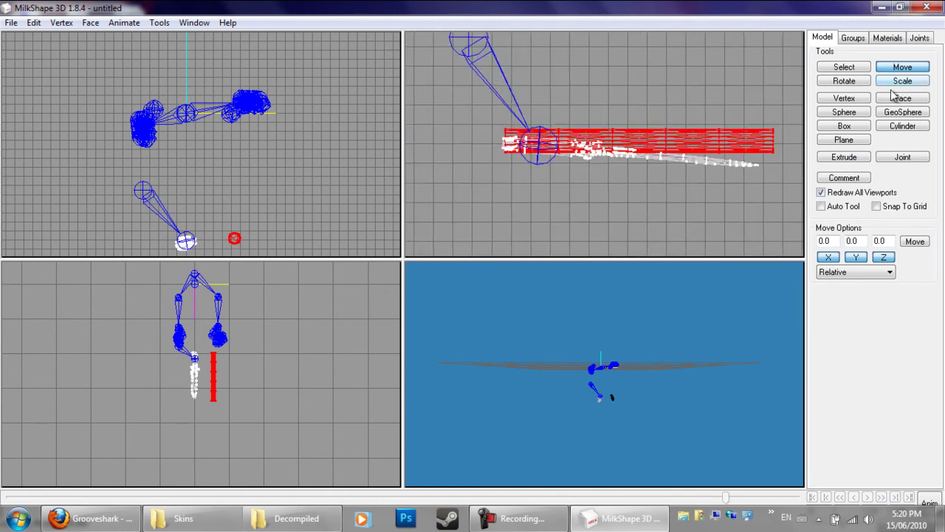
# Step: Rotate the pipe to match the knife's tilt
pyautogui.click(844, 82)
pyautogui.moveTo(725, 146); pyautogui.dragTo(734, 150)
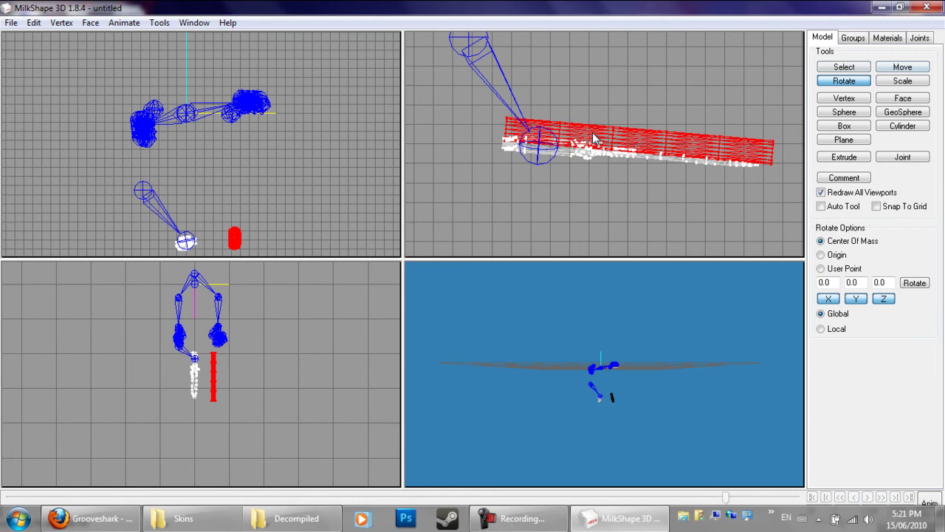
pyautogui.moveTo(596, 139); pyautogui.dragTo(559, 151)
# Step: Move the pipe so one end sits on the hand joint
pyautogui.click(903, 67)
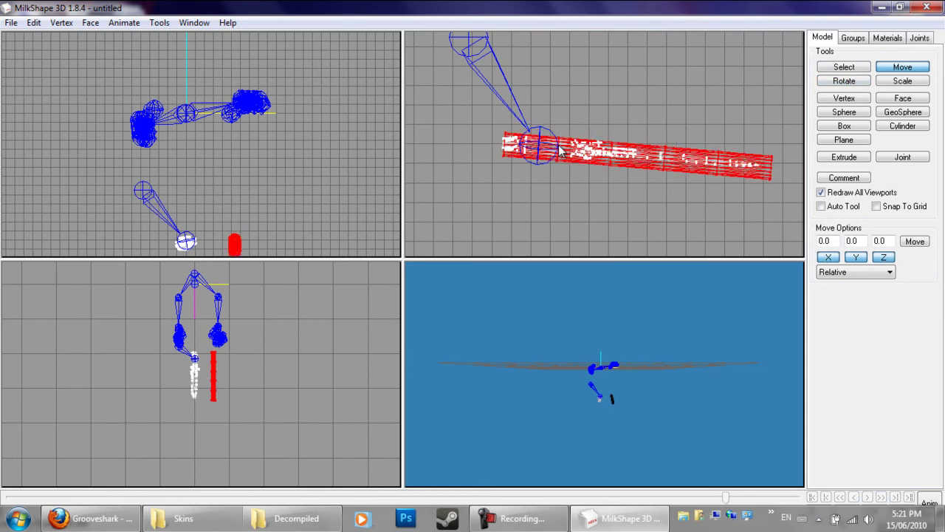
pyautogui.moveTo(261, 206); pyautogui.dragTo(332, 185)
pyautogui.scroll(3, 297, 211)
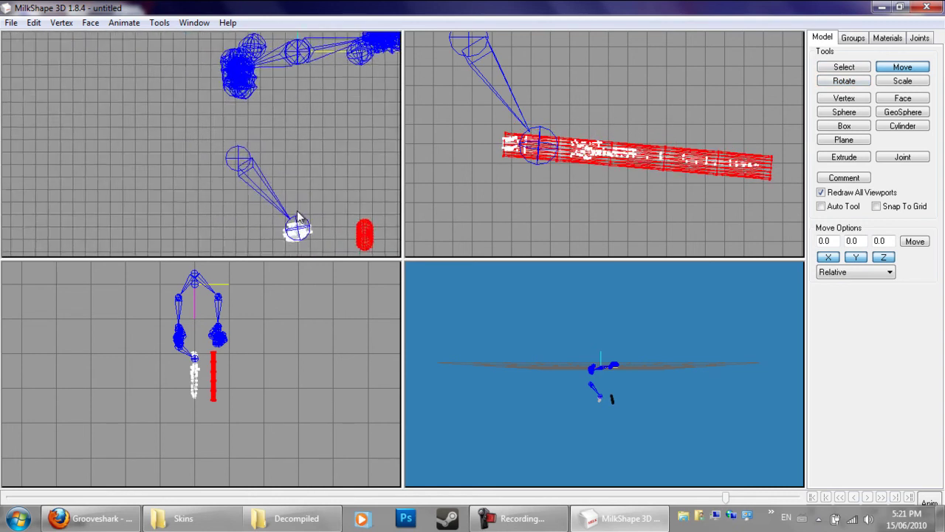
pyautogui.scroll(2, 311, 221)
pyautogui.moveTo(312, 221); pyautogui.dragTo(137, 57)
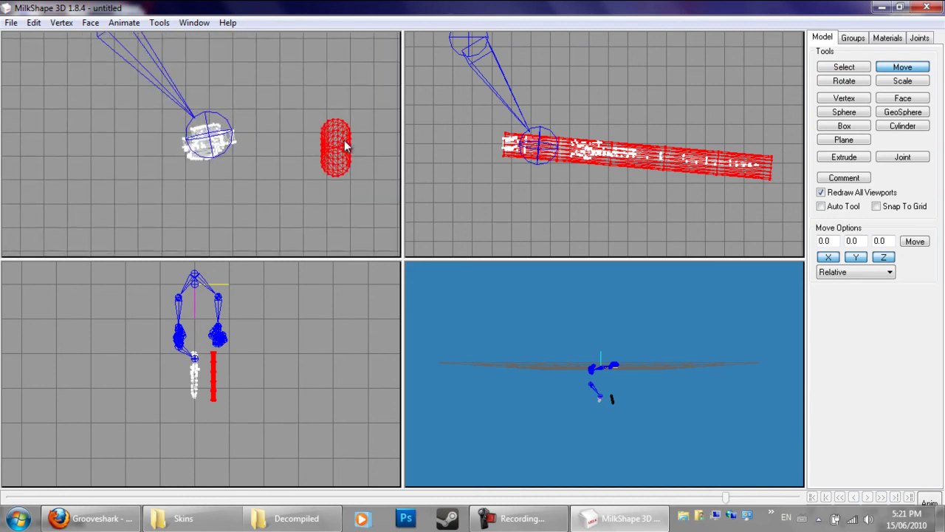
pyautogui.moveTo(337, 148); pyautogui.dragTo(211, 142)
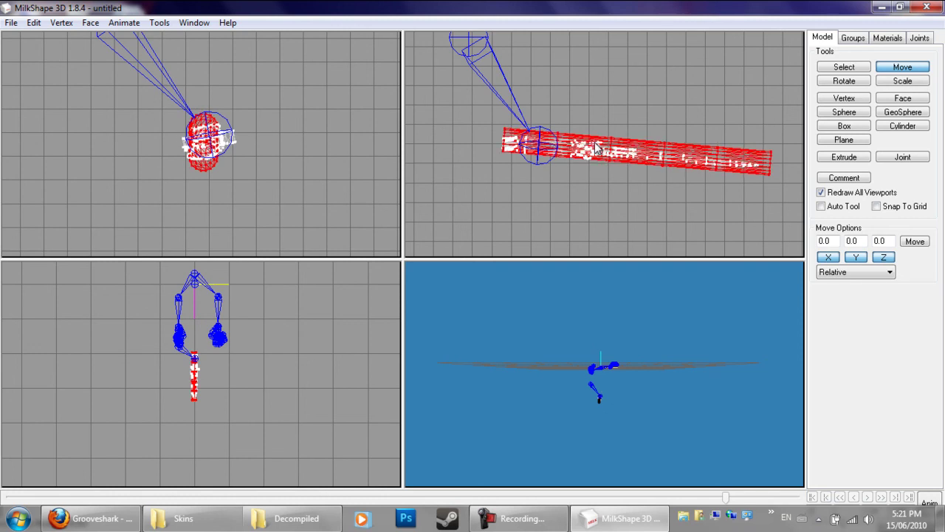
pyautogui.scroll(2, 199, 390)
pyautogui.scroll(5, 201, 380)
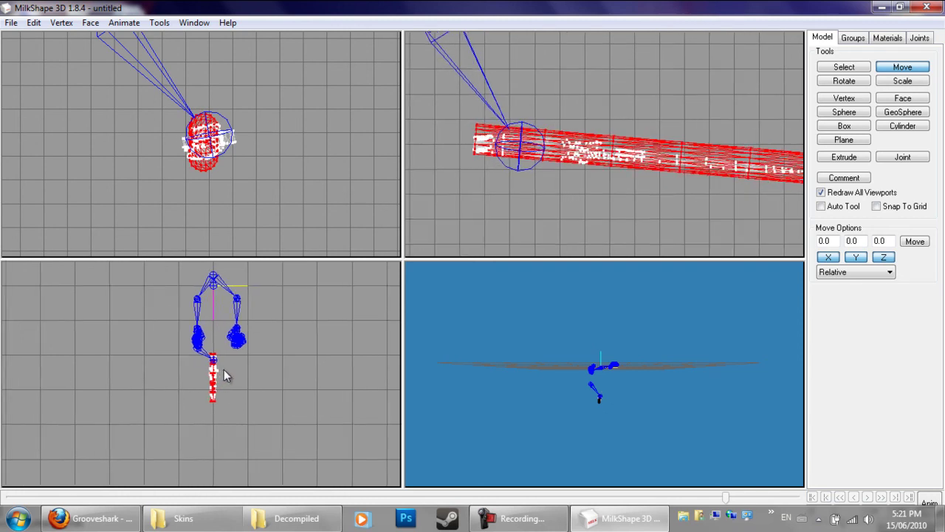
pyautogui.scroll(4, 273, 308)
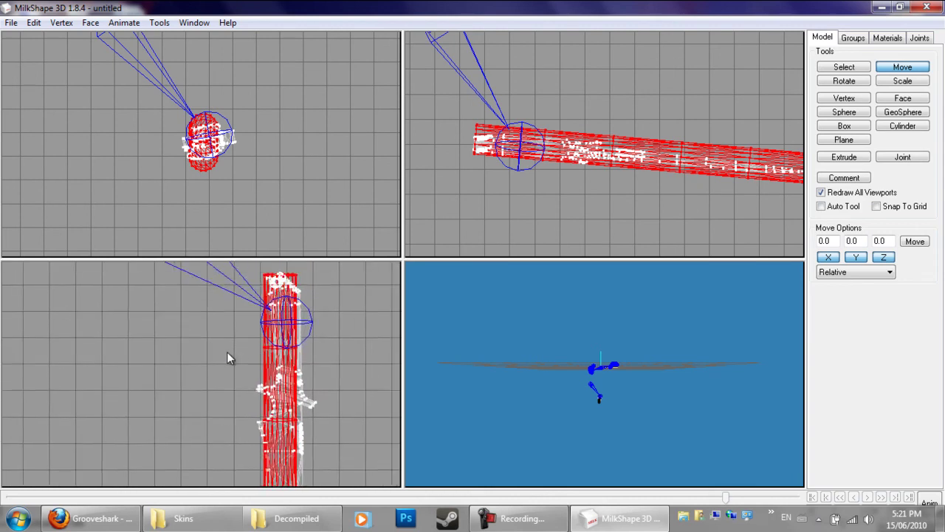
pyautogui.scroll(2, 277, 328)
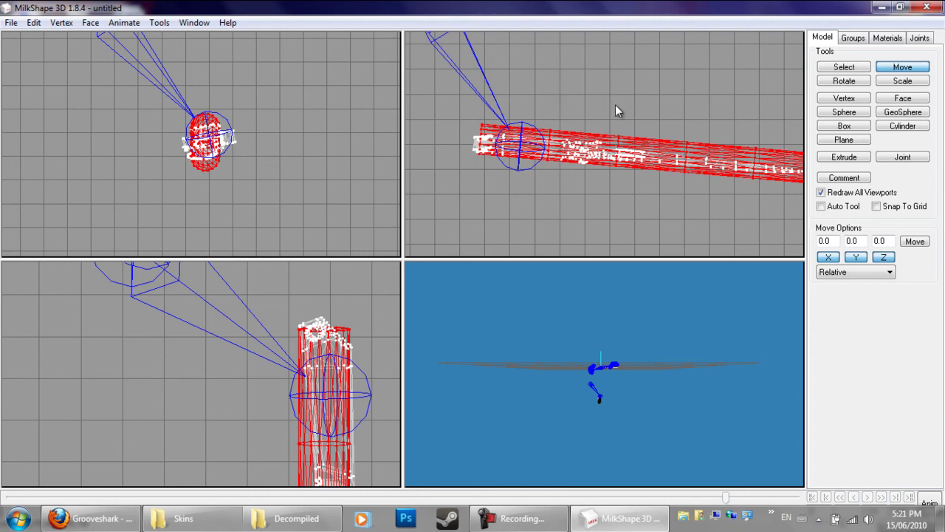
pyautogui.scroll(-5, 616, 105)
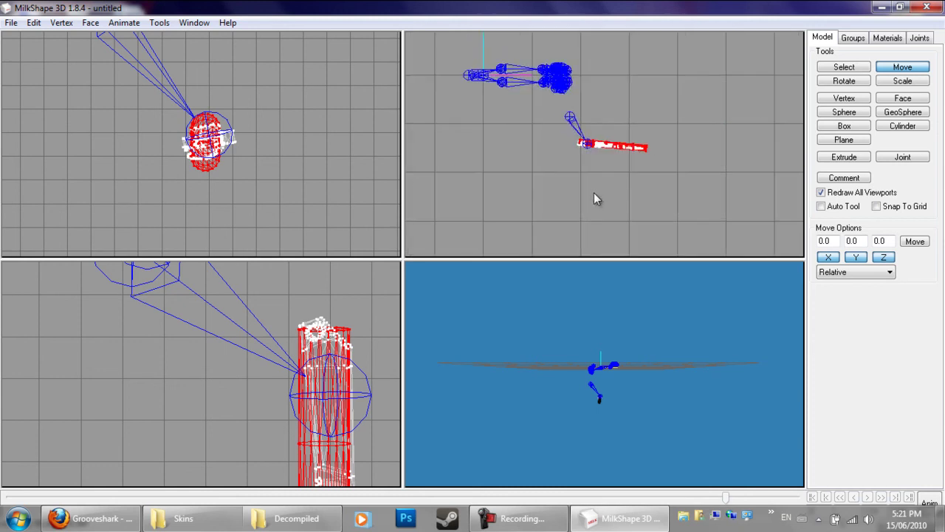
pyautogui.scroll(1, 665, 207)
pyautogui.scroll(-2, 650, 221)
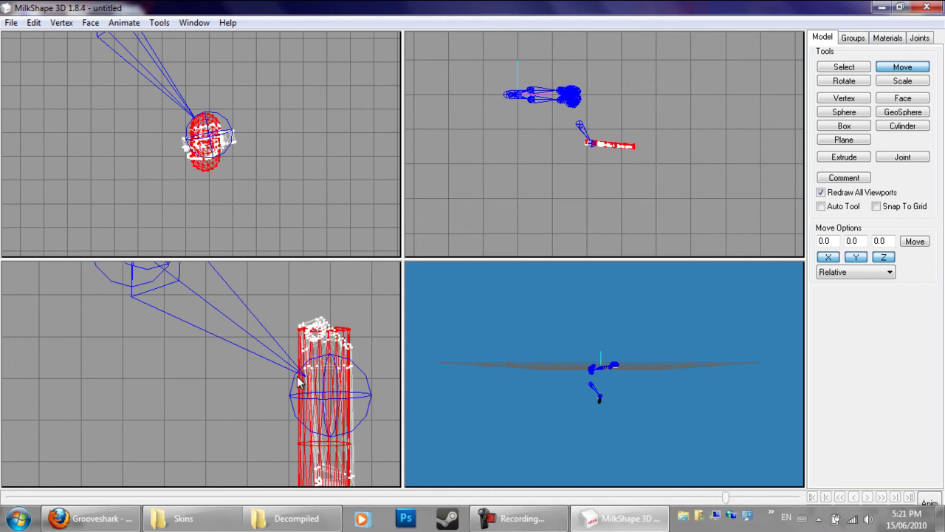
pyautogui.scroll(-6, 215, 305)
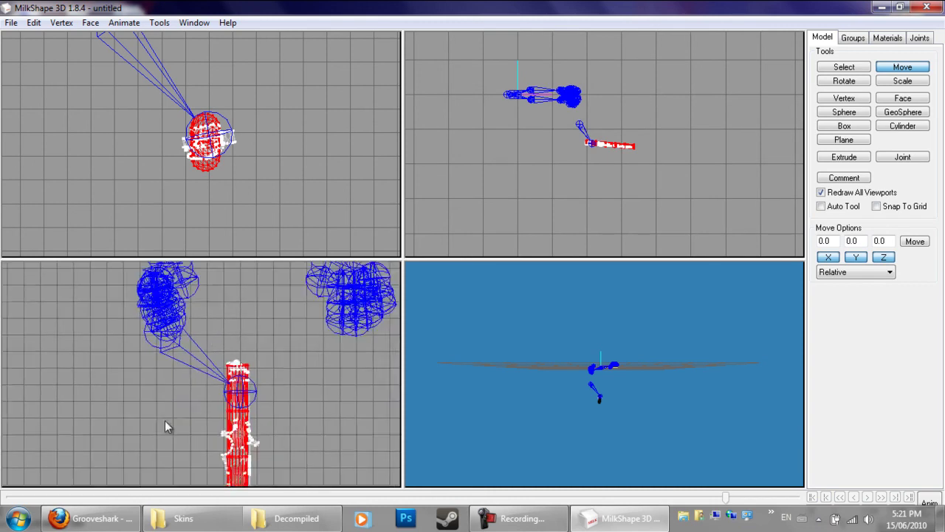
pyautogui.scroll(3, 567, 182)
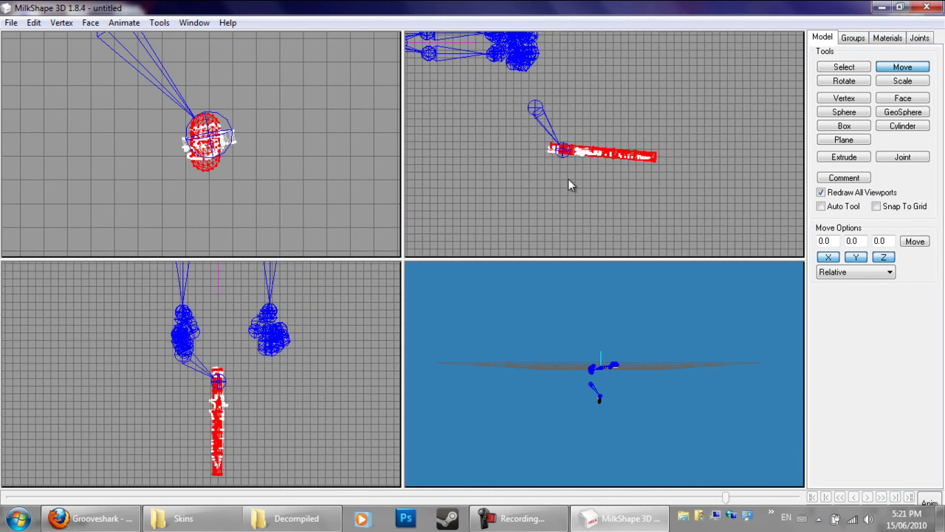
# Step: Deselect the pipe's faces and delete the old knife_t.bmp group
pyautogui.click(855, 39)
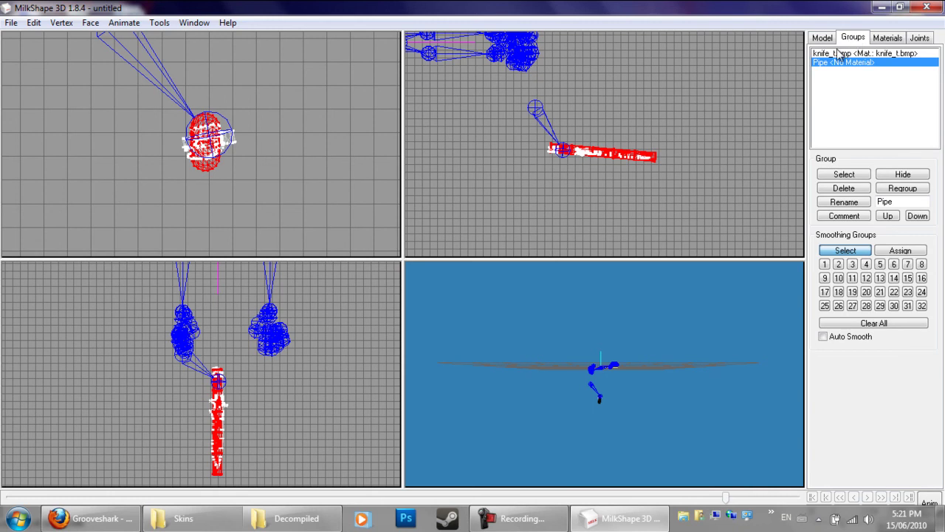
pyautogui.click(822, 40)
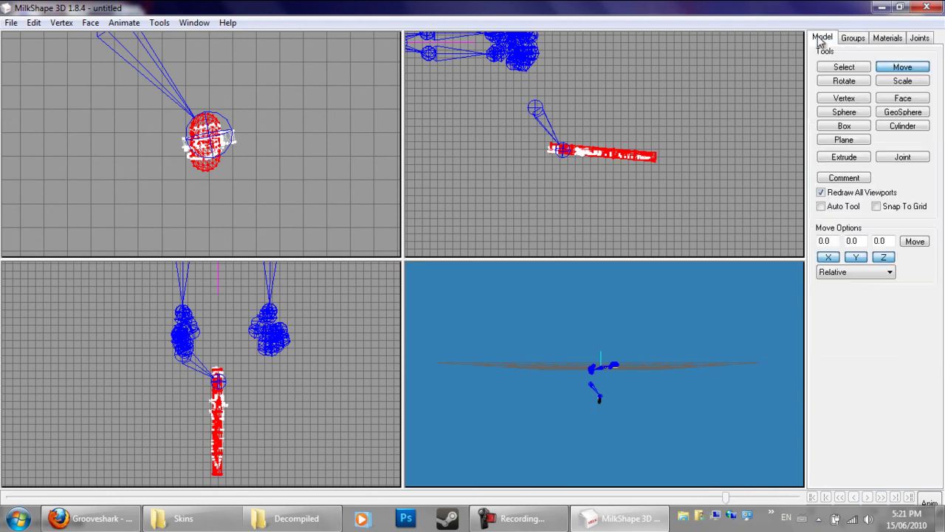
pyautogui.click(852, 73)
pyautogui.click(733, 108)
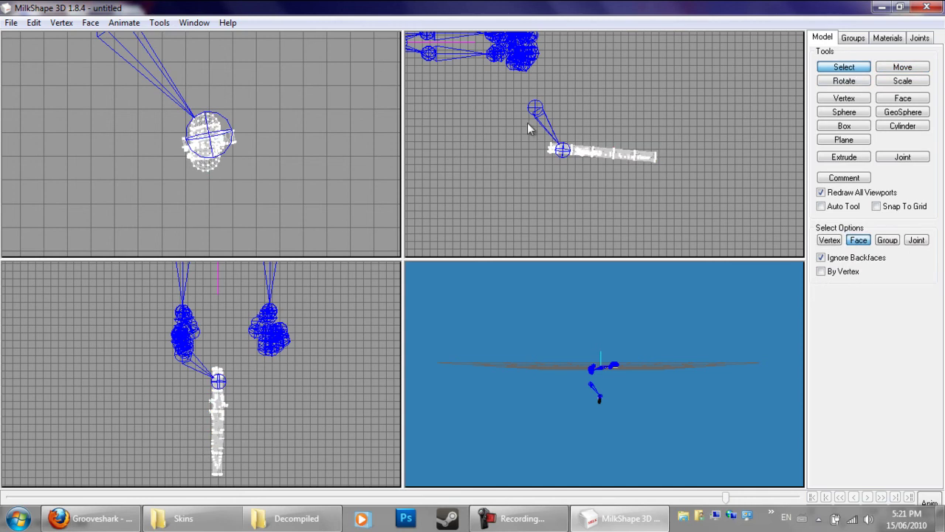
pyautogui.click(857, 38)
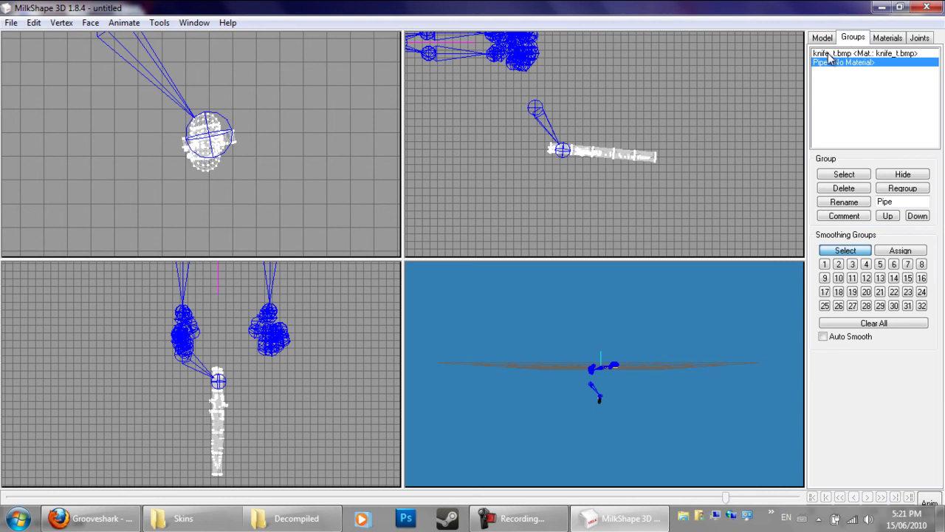
pyautogui.doubleClick(829, 57)
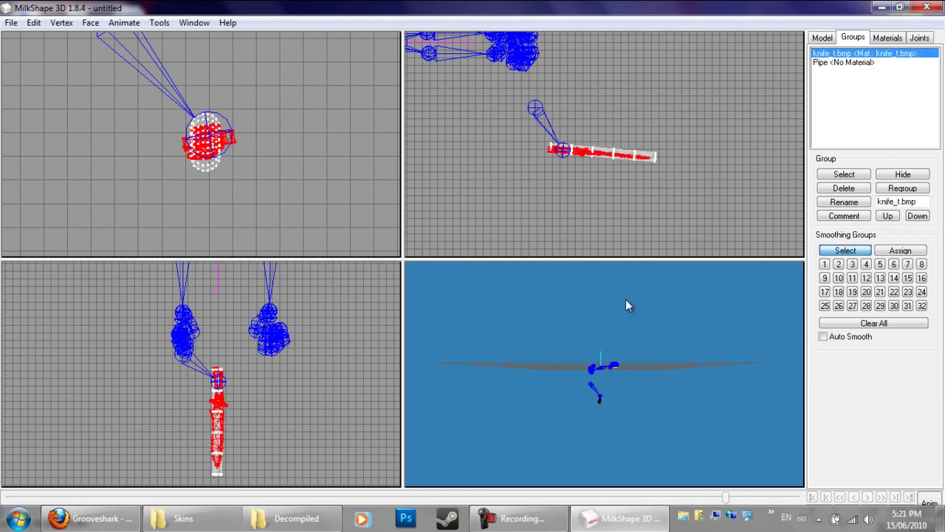
pyautogui.click(844, 188)
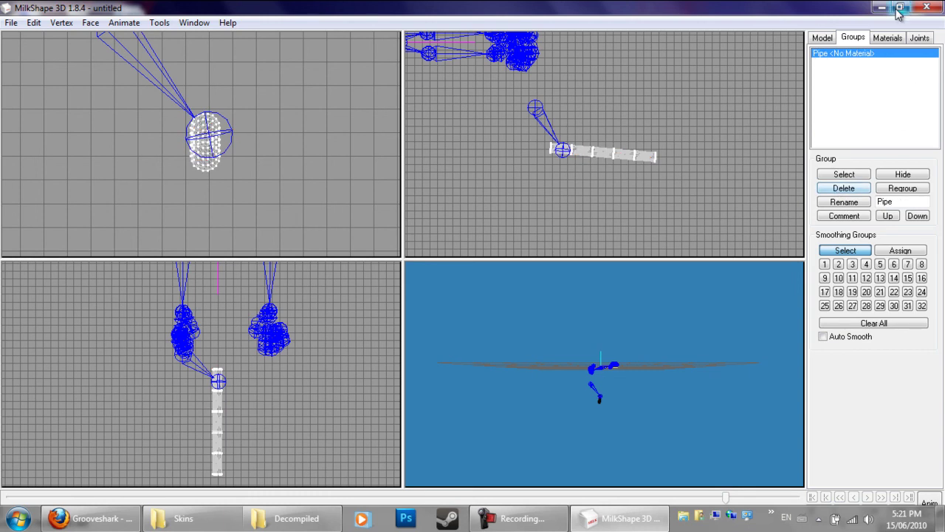
# Step: Delete the knife_t.bmp material, dismissing the selected-groups-only warning
pyautogui.click(888, 38)
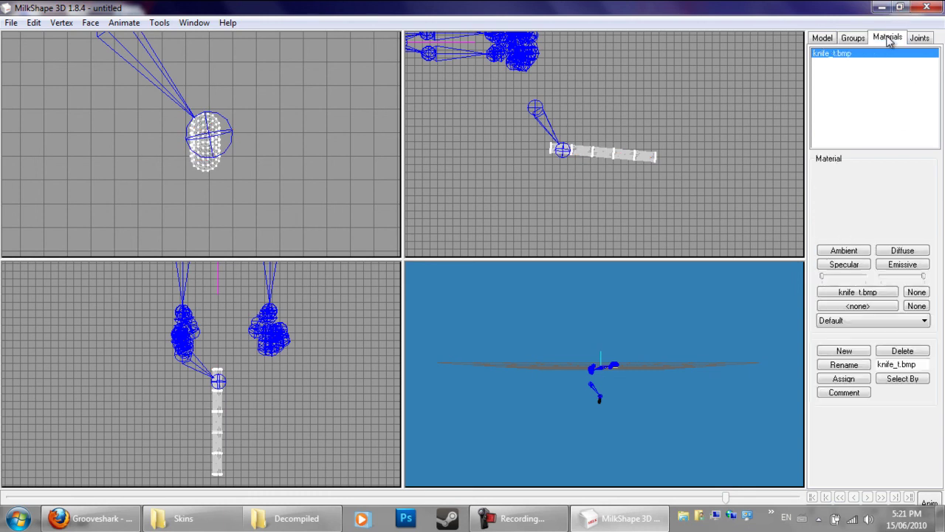
pyautogui.doubleClick(842, 56)
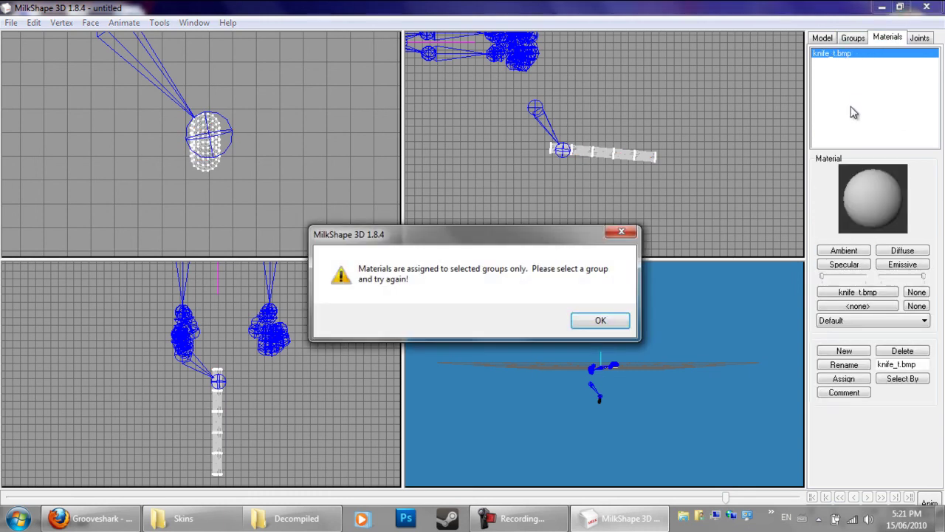
pyautogui.click(600, 322)
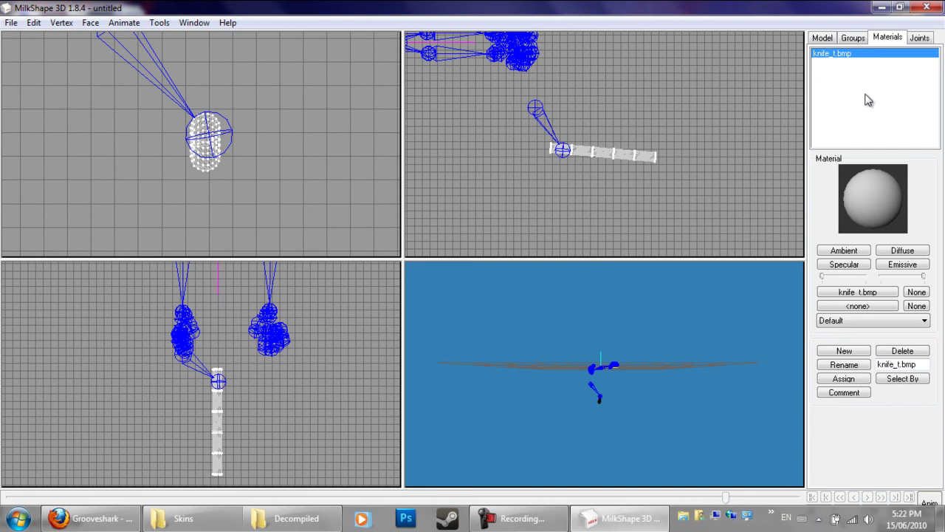
pyautogui.click(903, 351)
pyautogui.click(850, 40)
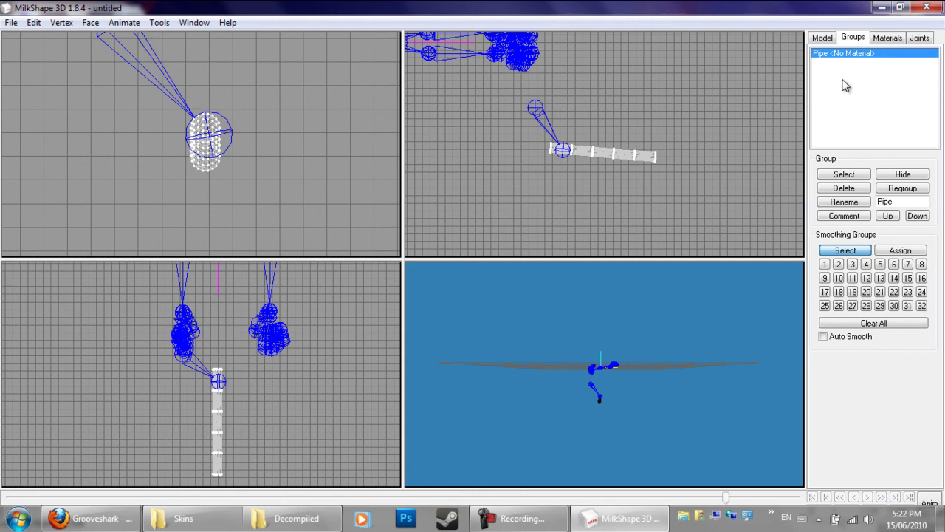
# Step: Create Material01 with pipe.vtf, delete it, then create a fresh Material02
pyautogui.click(885, 39)
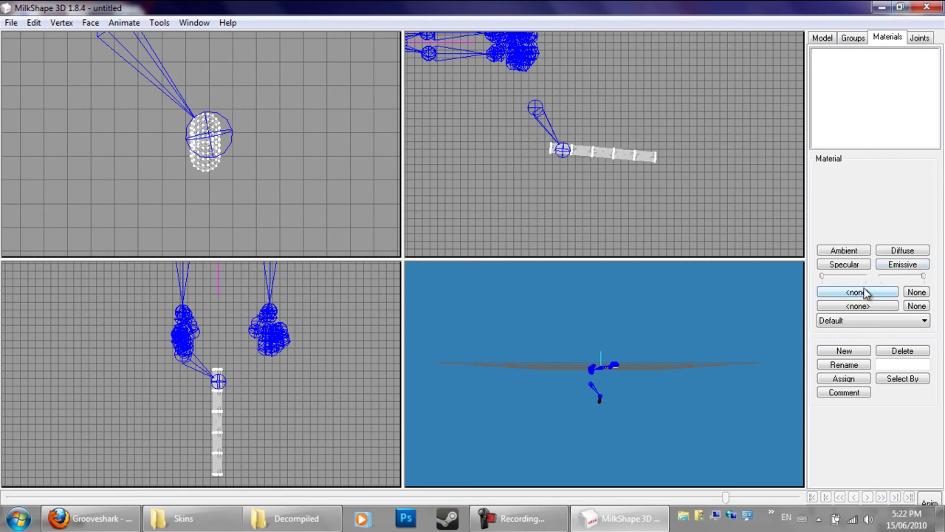
pyautogui.click(849, 352)
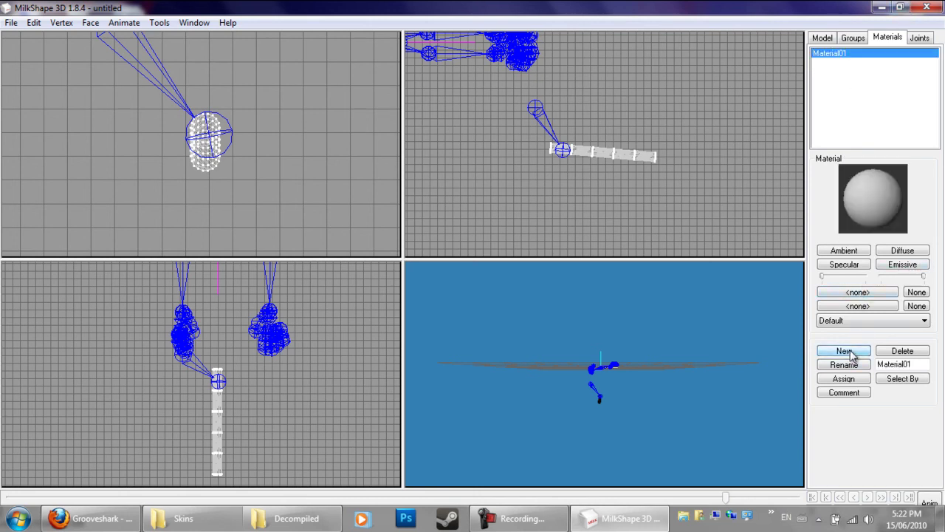
pyautogui.click(878, 292)
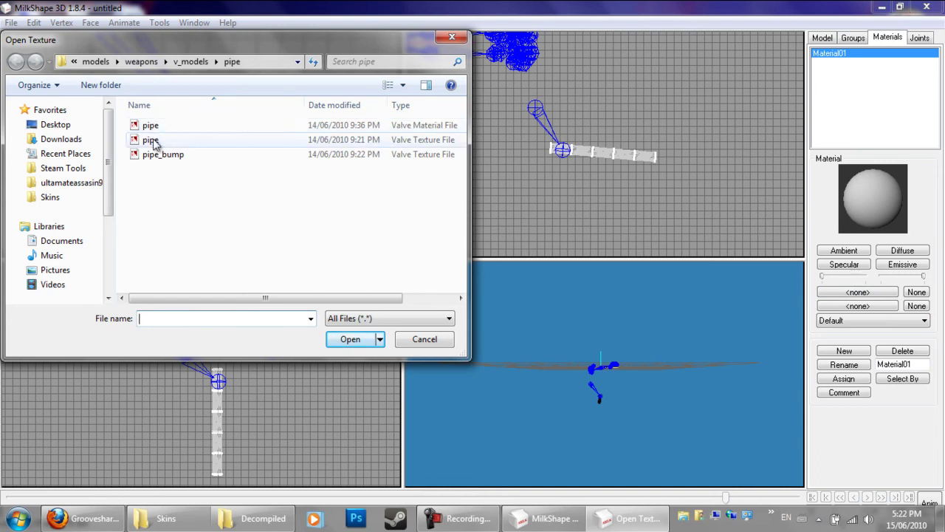
pyautogui.doubleClick(152, 140)
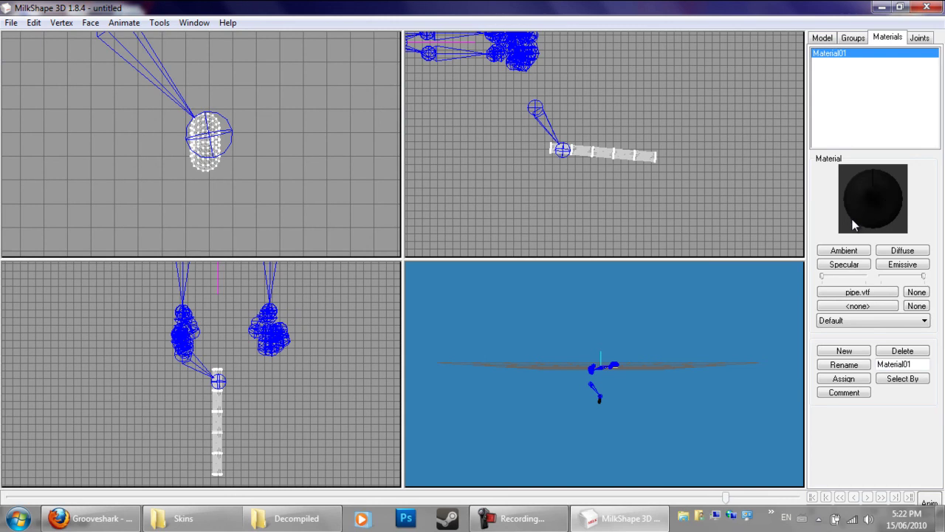
pyautogui.click(895, 352)
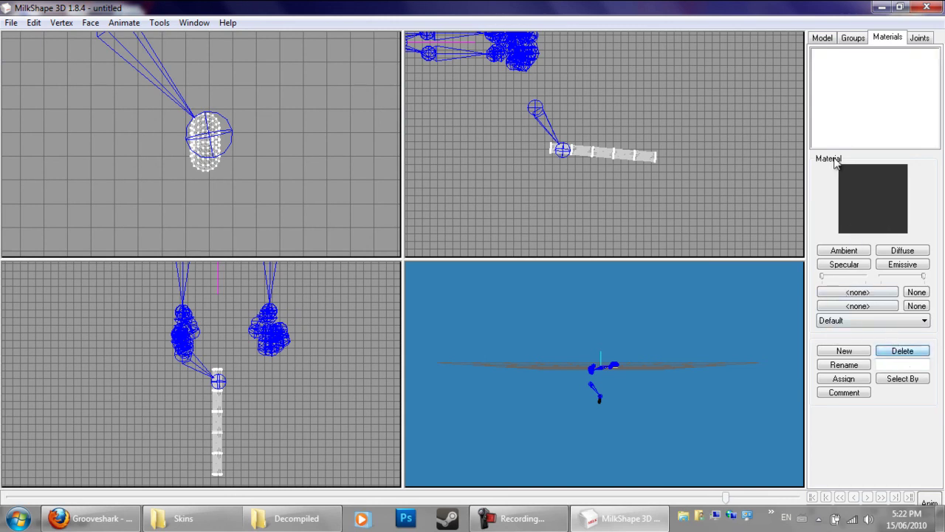
pyautogui.click(844, 352)
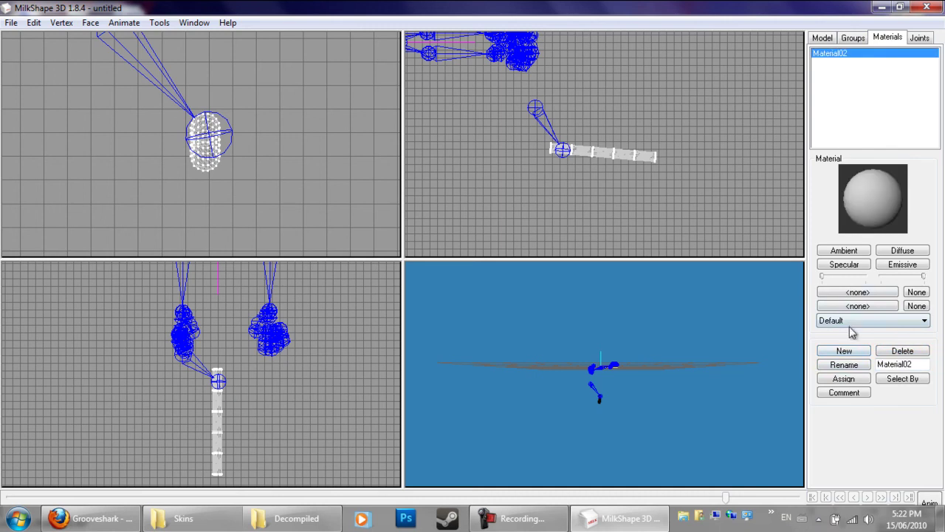
# Step: Load pipe.vtf from Desktop > pipe > UV as Material02's texture, after checking a file's properties
pyautogui.click(851, 295)
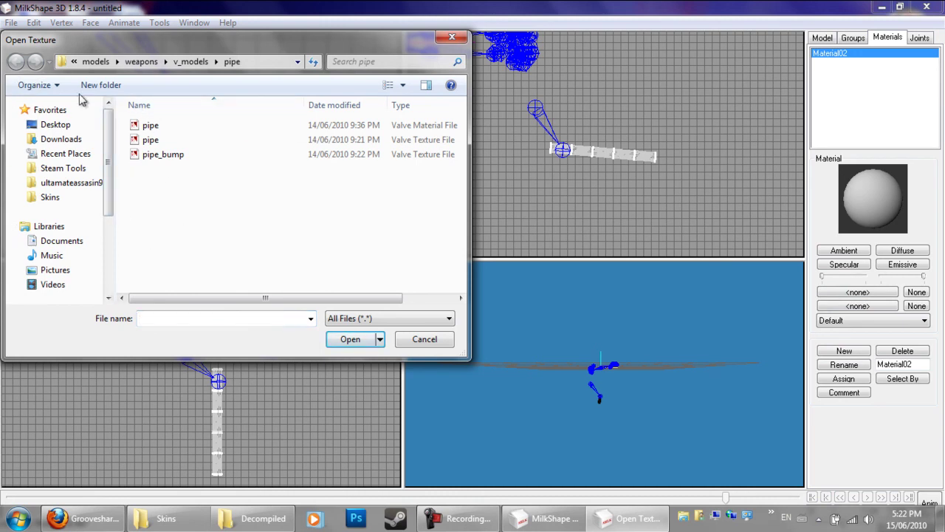
pyautogui.click(45, 125)
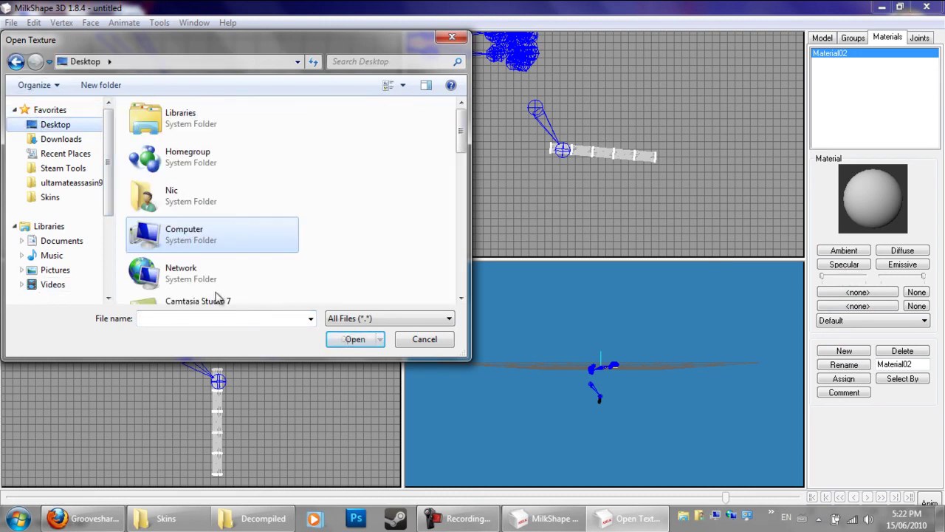
pyautogui.moveTo(462, 134); pyautogui.dragTo(458, 211)
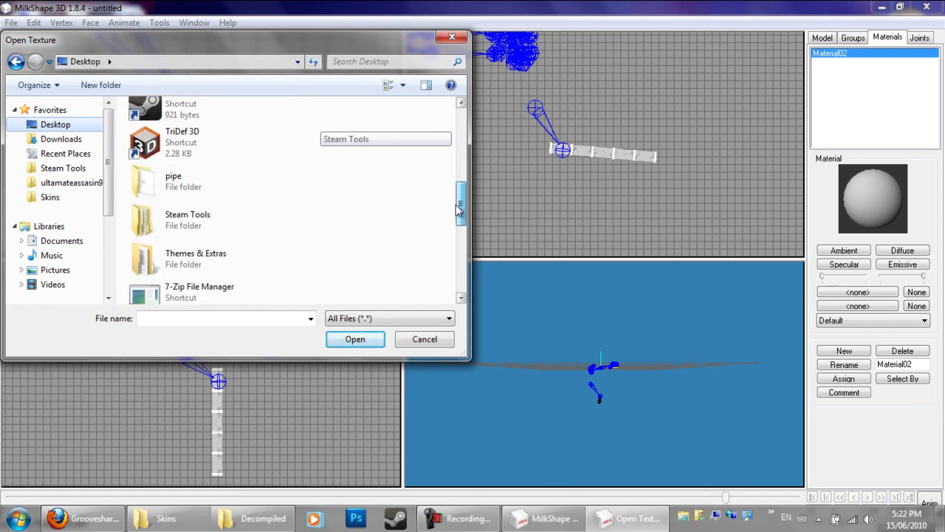
pyautogui.doubleClick(191, 189)
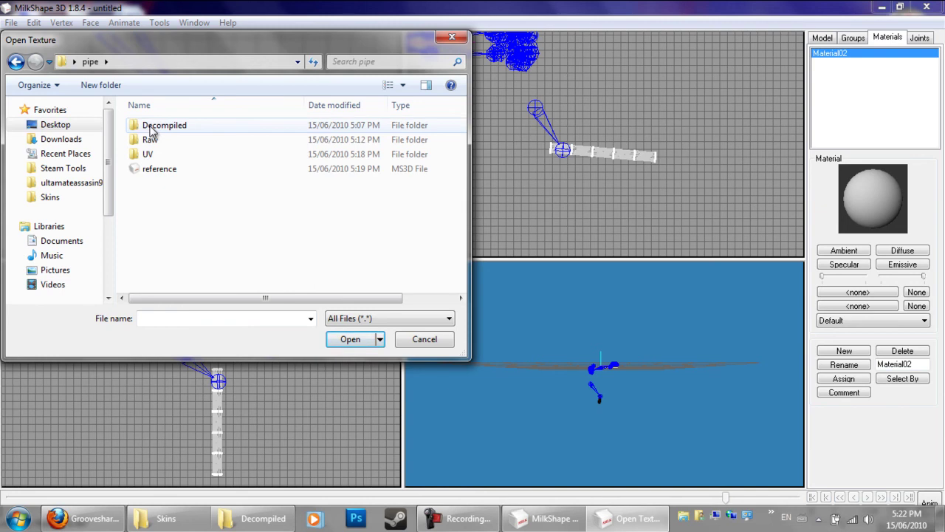
pyautogui.doubleClick(151, 155)
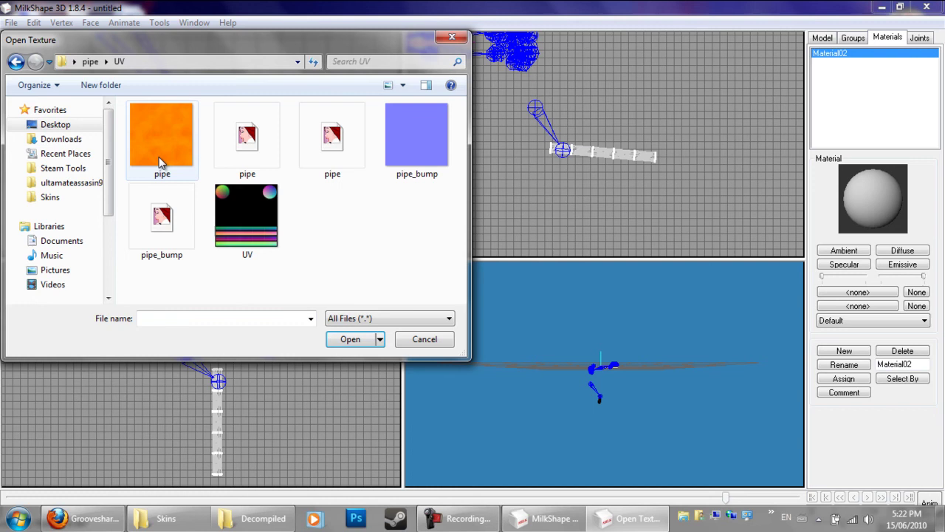
pyautogui.click(256, 146)
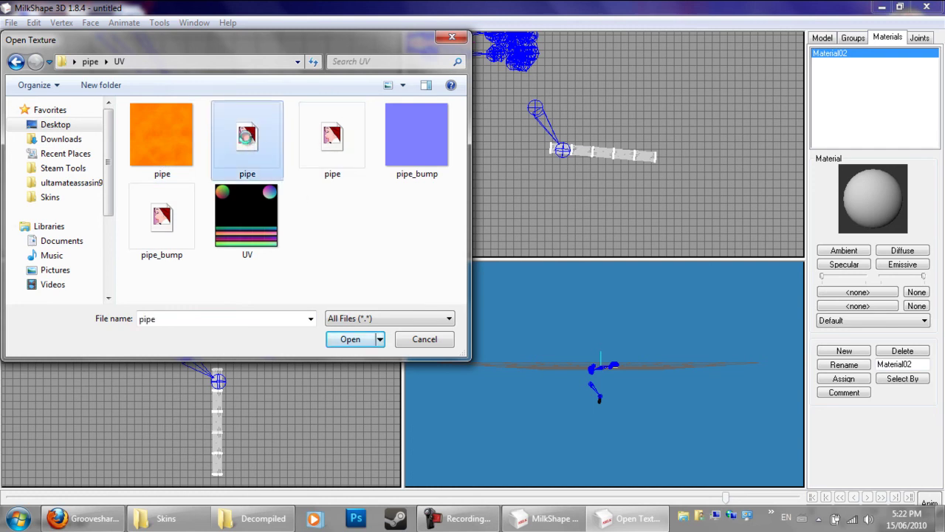
pyautogui.rightClick(247, 140)
pyautogui.click(288, 376)
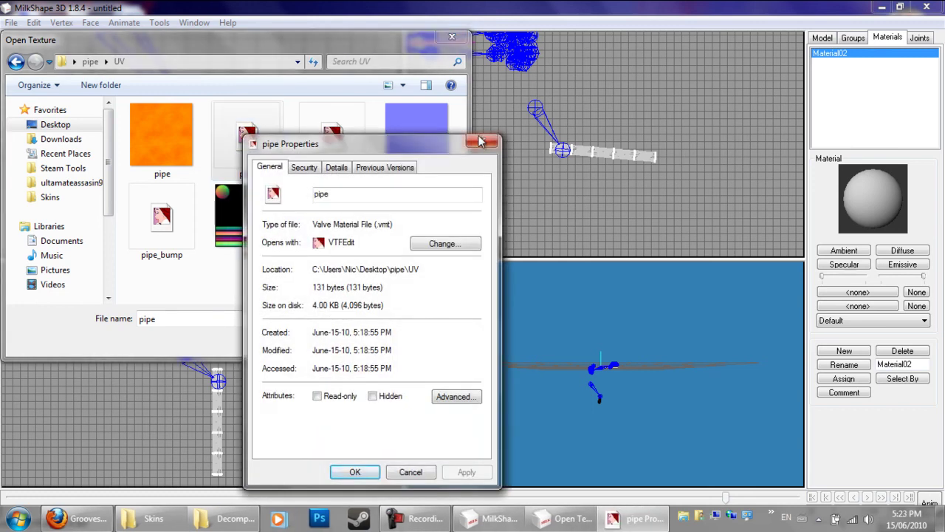
pyautogui.click(484, 140)
pyautogui.click(334, 151)
pyautogui.doubleClick(334, 151)
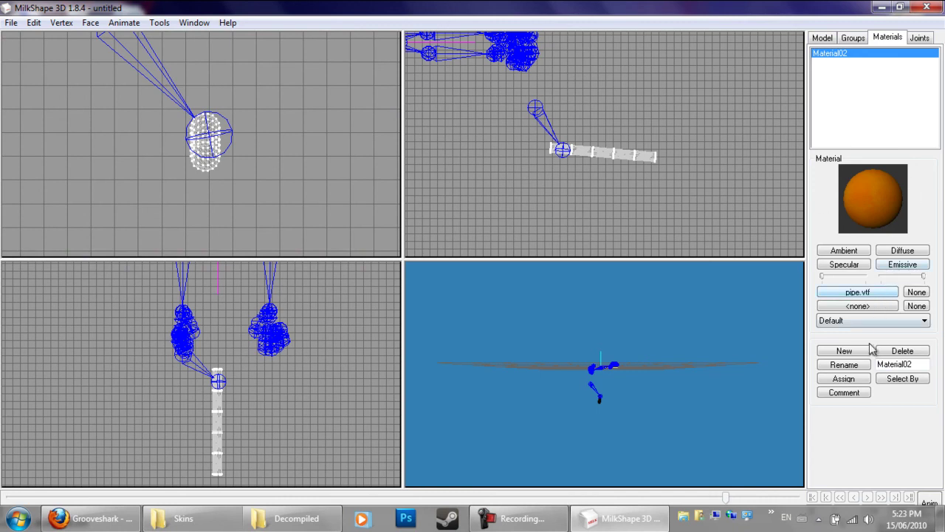
# Step: Dismiss the selected-groups-only warning for Material02 and select the Pipe group
pyautogui.click(842, 380)
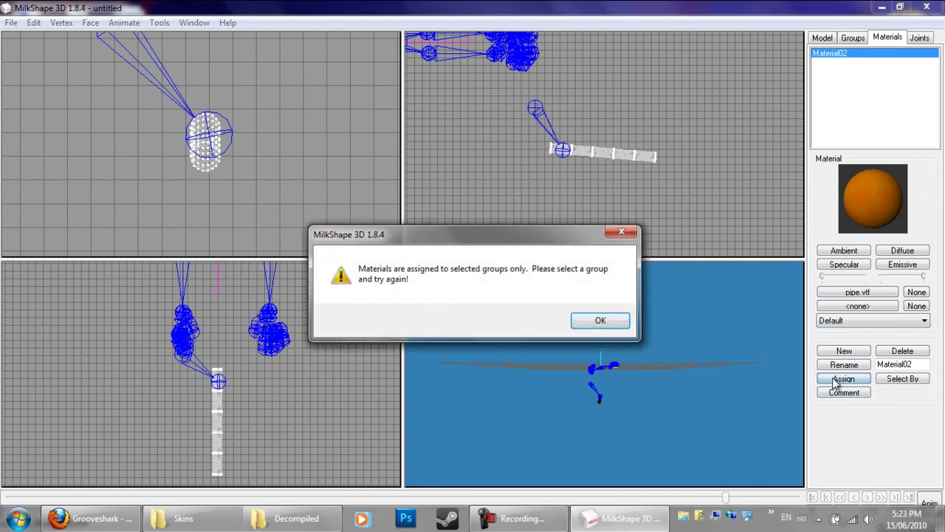
pyautogui.click(619, 323)
pyautogui.click(855, 39)
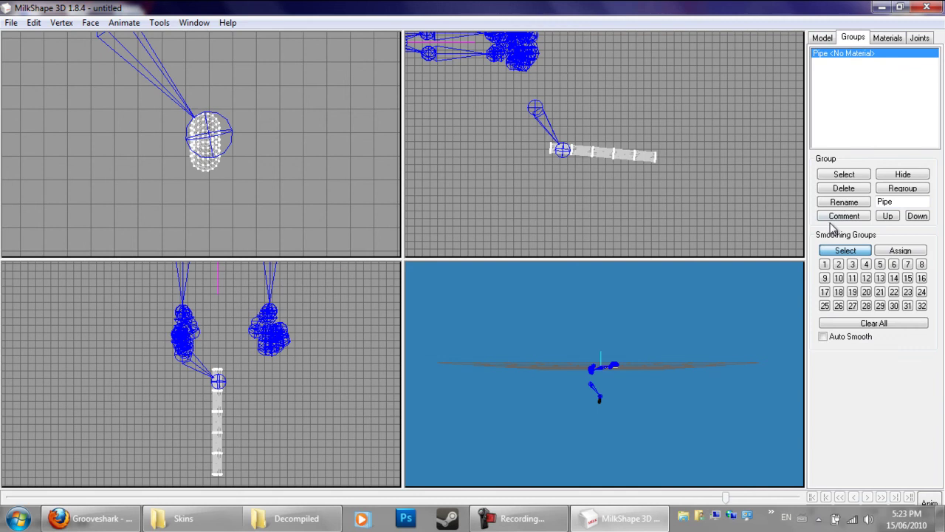
pyautogui.doubleClick(862, 57)
pyautogui.click(887, 38)
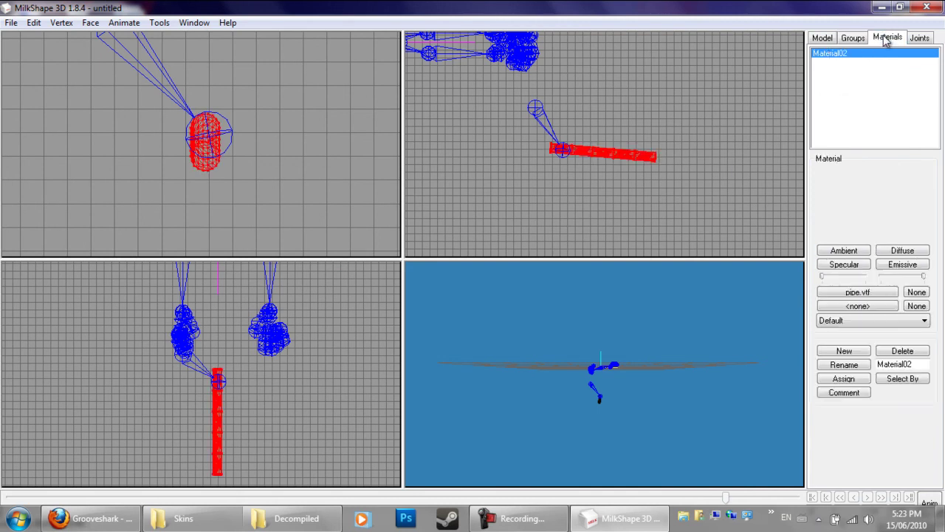
# Step: Rename Material02 to 'pipe' and assign it to the Pipe group
pyautogui.moveTo(920, 364); pyautogui.dragTo(859, 375)
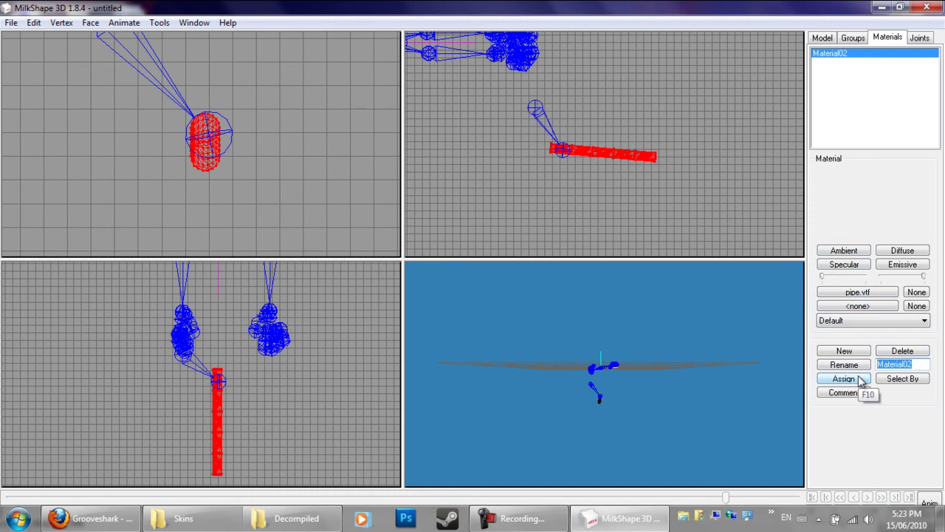
pyautogui.write('pipe')
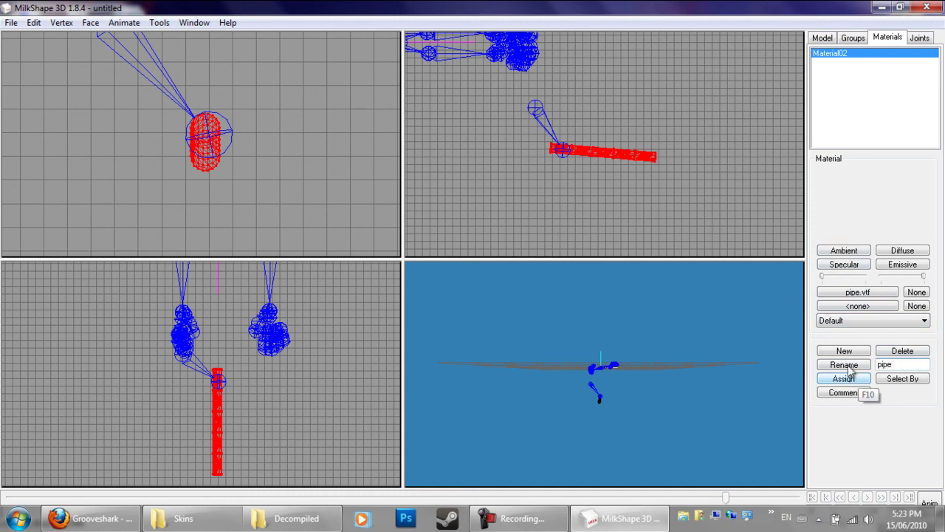
pyautogui.click(861, 380)
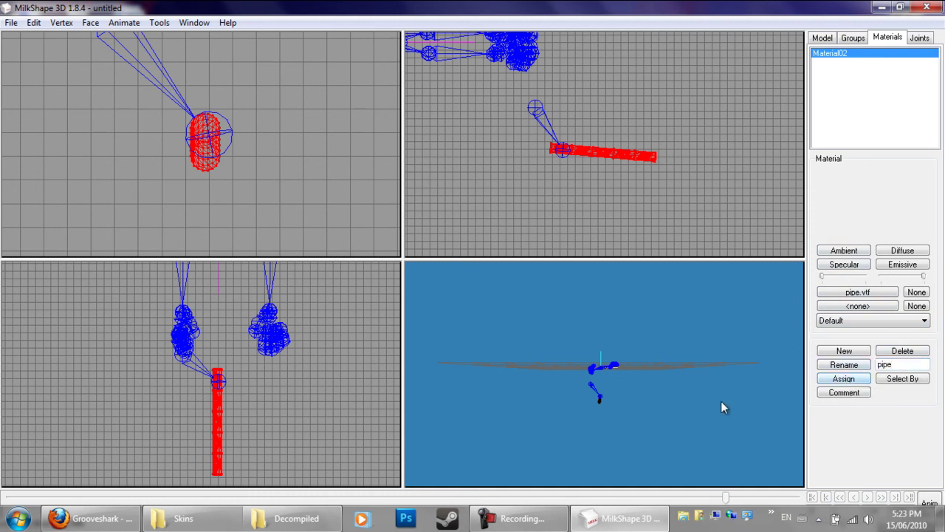
# Step: Orbit and zoom the 3D view to inspect the solid black pipe held in the hands
pyautogui.moveTo(722, 407); pyautogui.dragTo(694, 403)
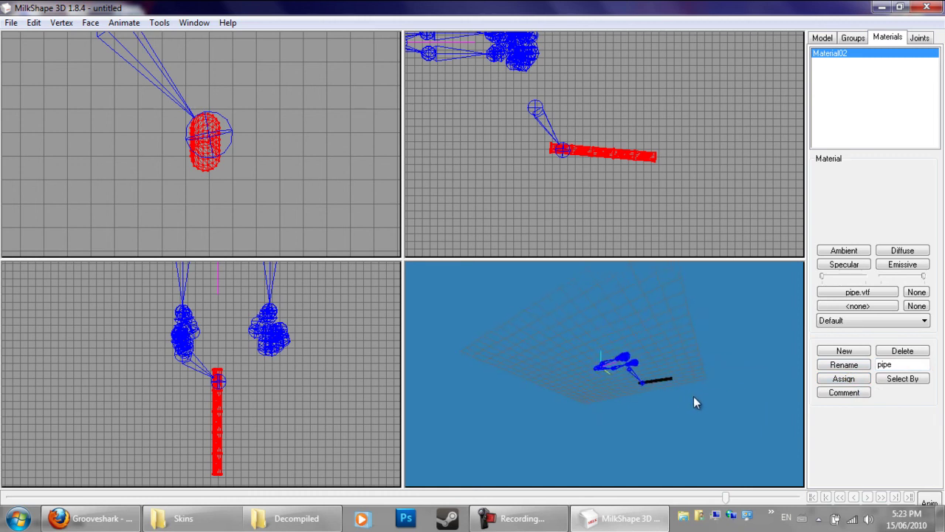
pyautogui.scroll(6, 731, 410)
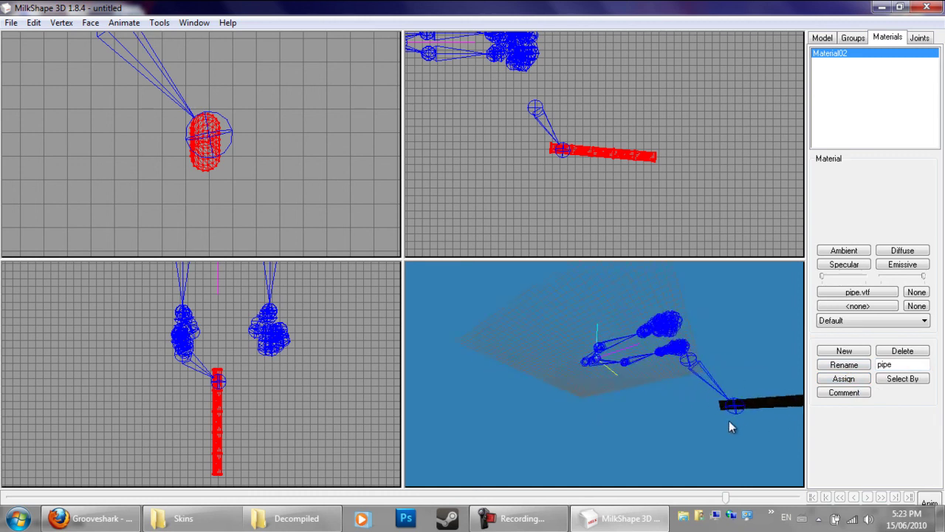
pyautogui.scroll(8, 729, 420)
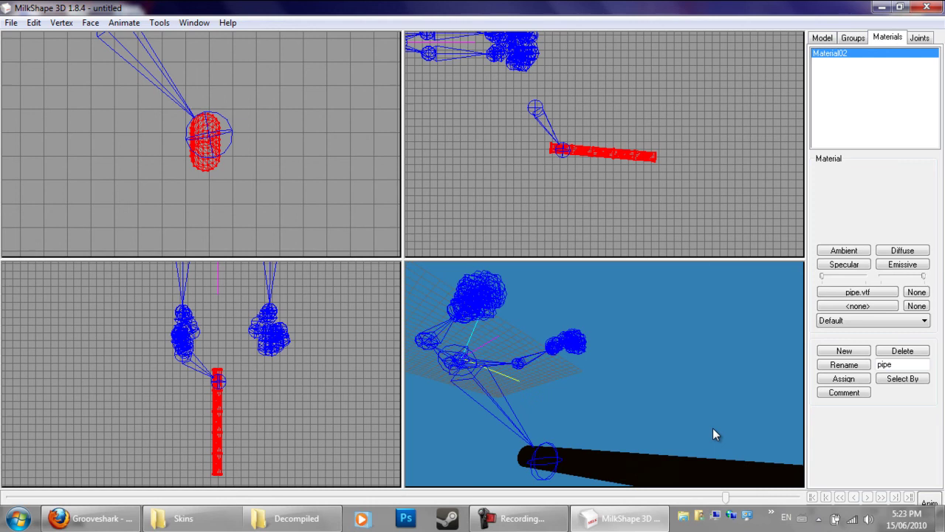
pyautogui.moveTo(707, 445)
pyautogui.mouseDown()
pyautogui.moveTo(728, 446)
pyautogui.moveTo(718, 454)
pyautogui.mouseUp()
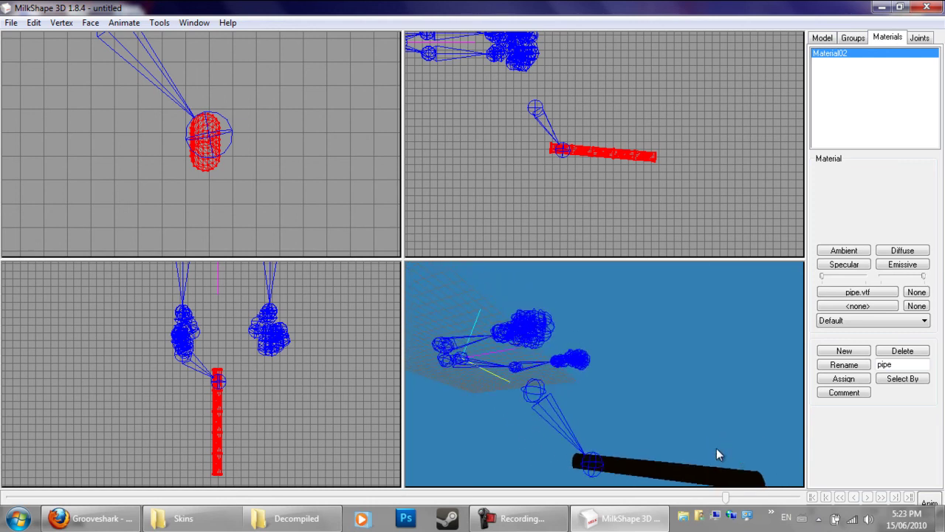